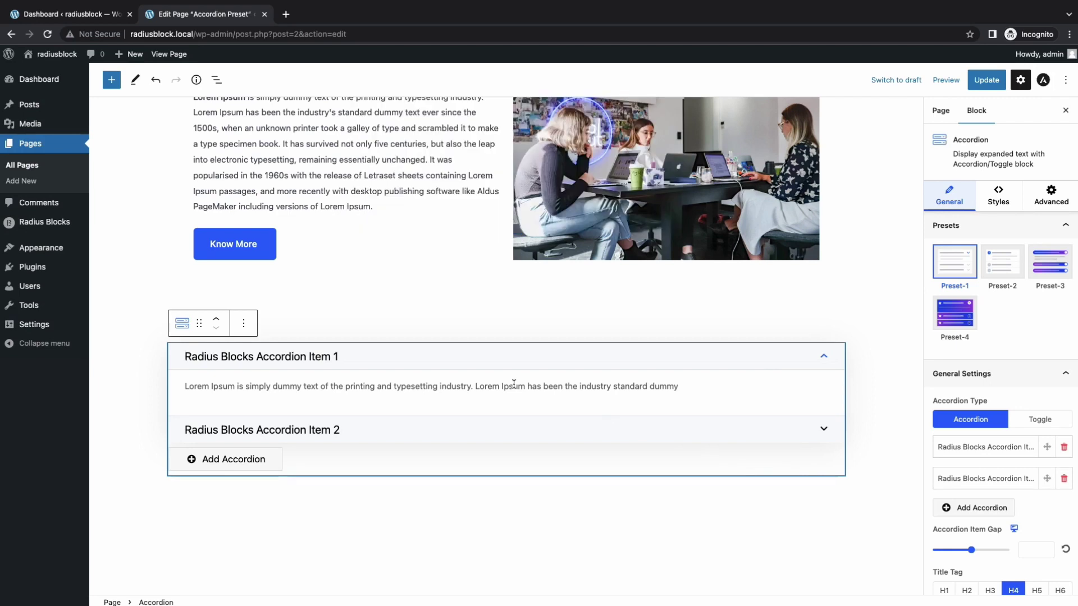
Retitle the first accordion item "Our SEO Services" and end its description with a period
triple_click(289, 359)
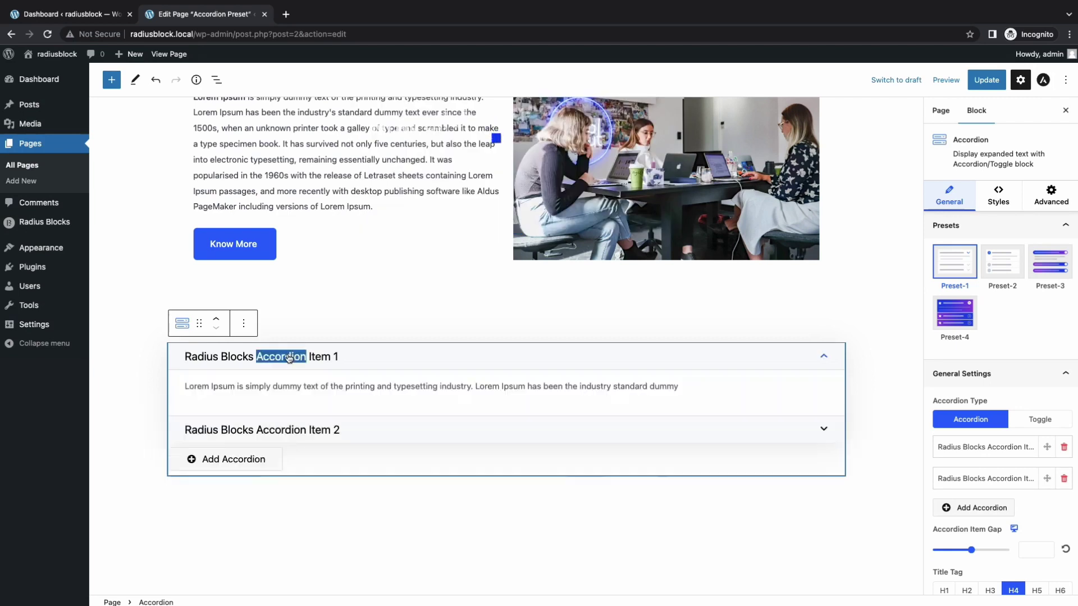
type("Our SEO Services")
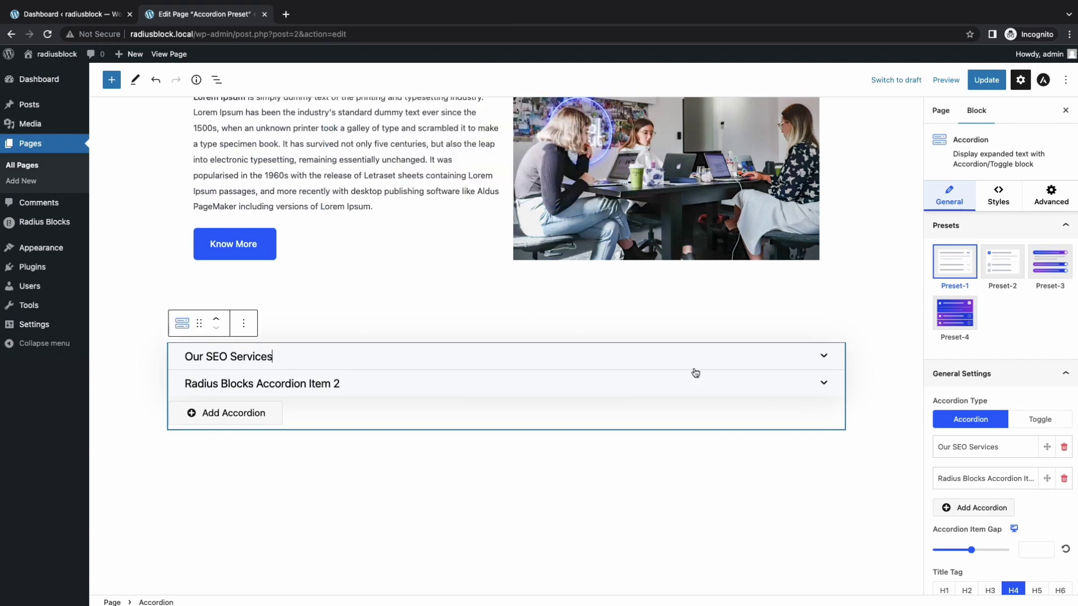
left_click(817, 364)
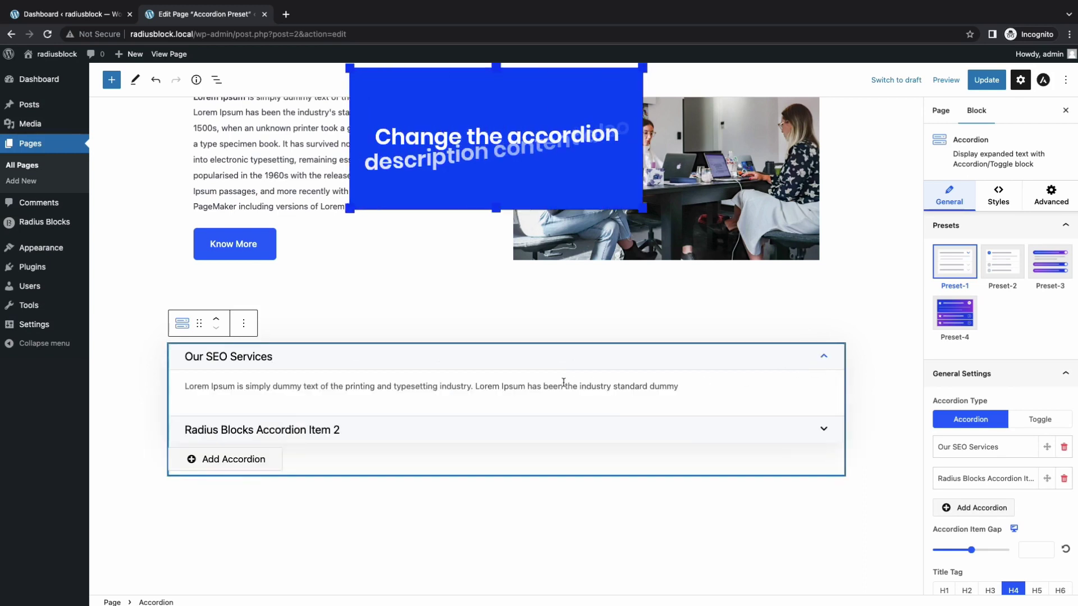
left_click(541, 389)
key("ctrl+a")
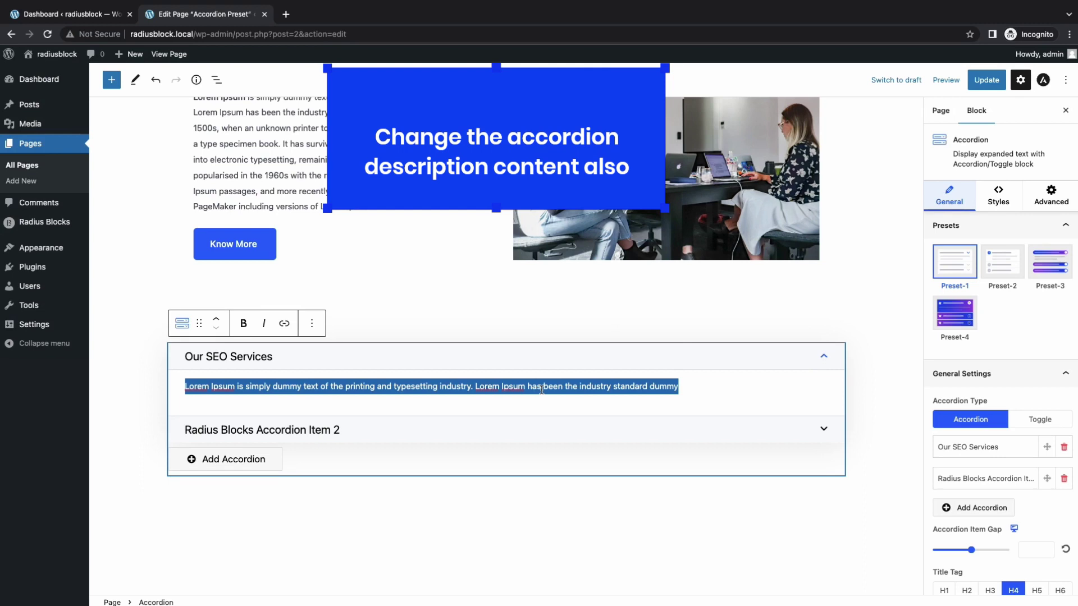
left_click(707, 393)
type(".")
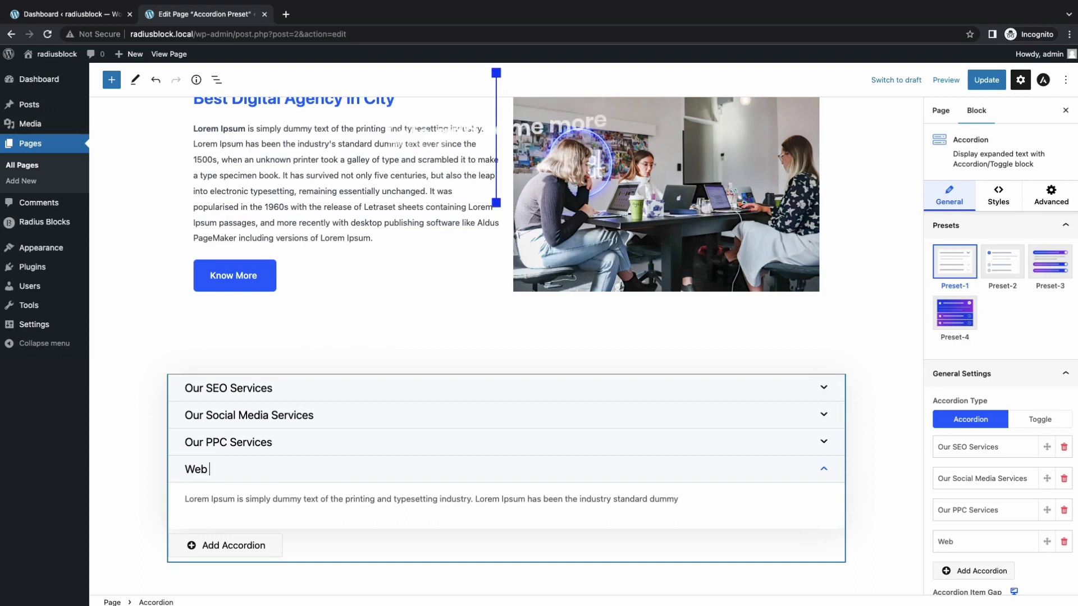
Complete the fourth accordion item's title as "Web Design Services" and end its description with a period
type("Design S")
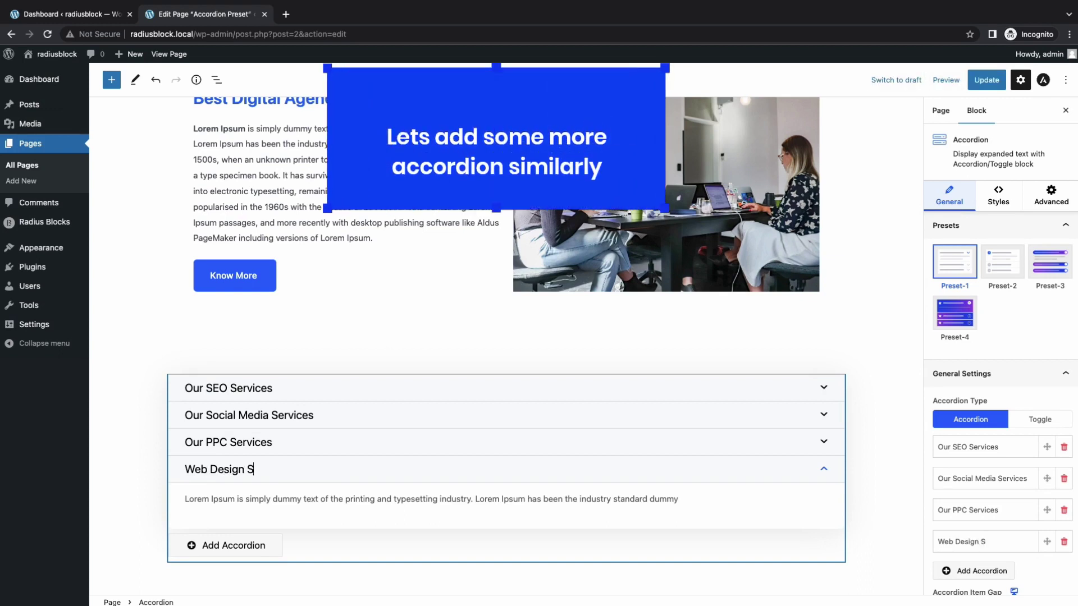
type("ervices")
left_click(716, 499)
type(".")
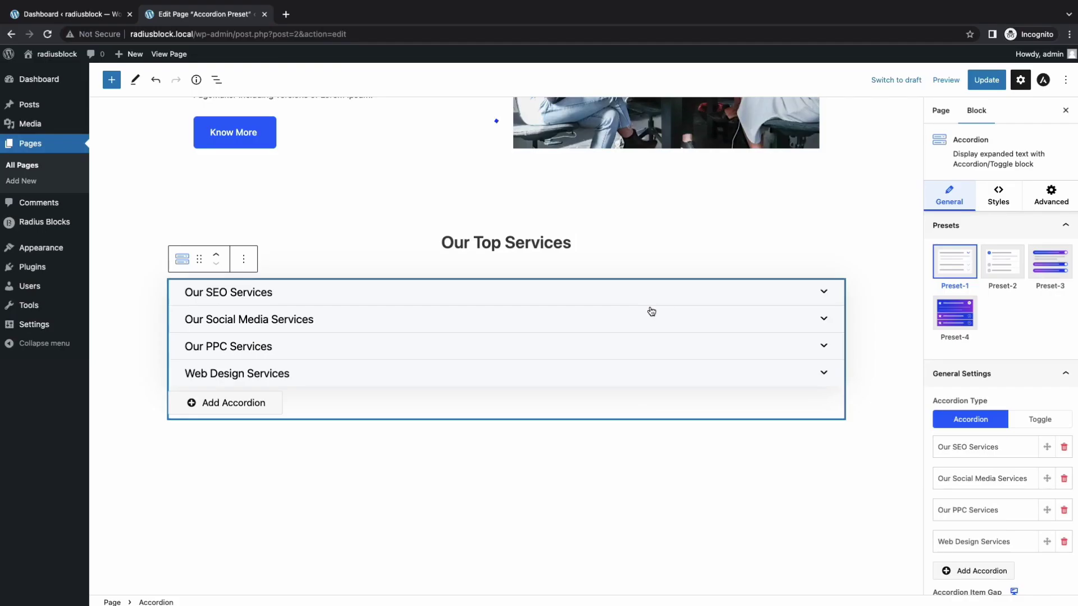
Try the Preset-3 style on the services accordion and apply Preset-4 instead
left_click(1051, 266)
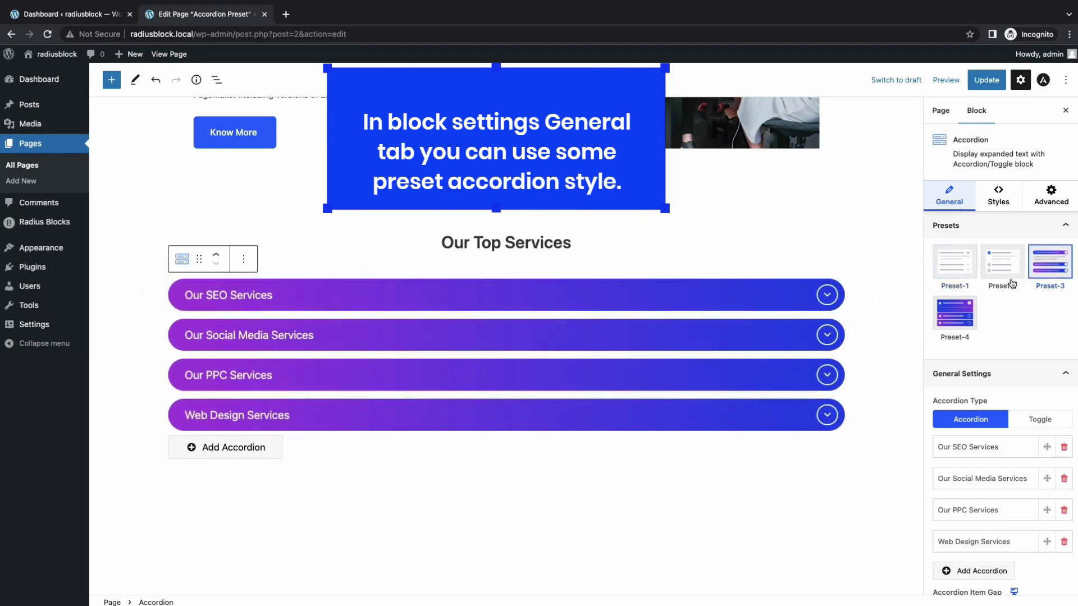
left_click(966, 312)
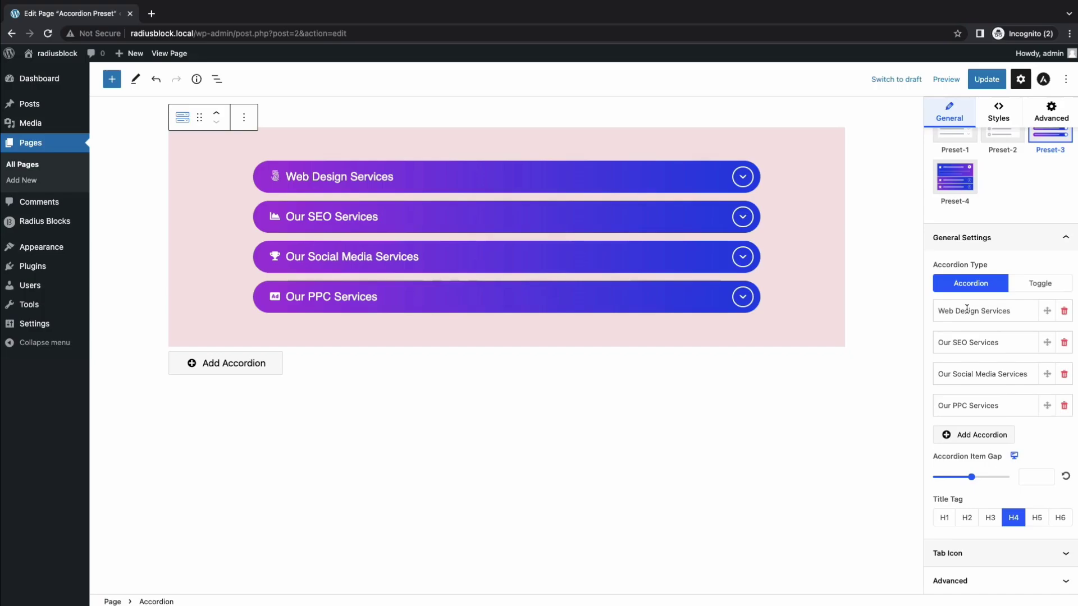
Change the icon before the "Web Design Services" title to the letter A with horizontal bars
left_click(962, 310)
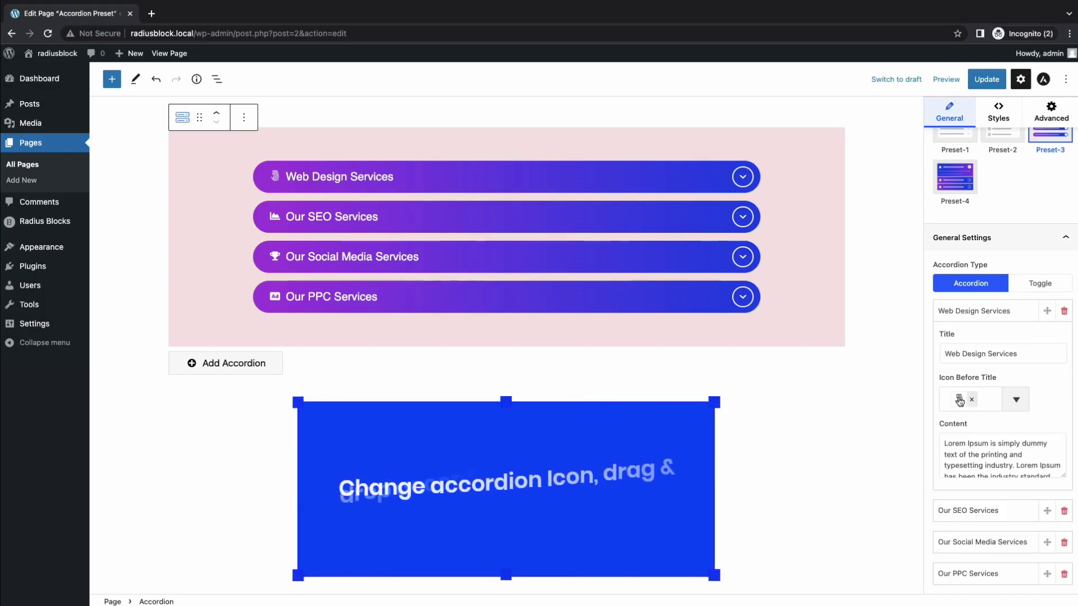
left_click(959, 400)
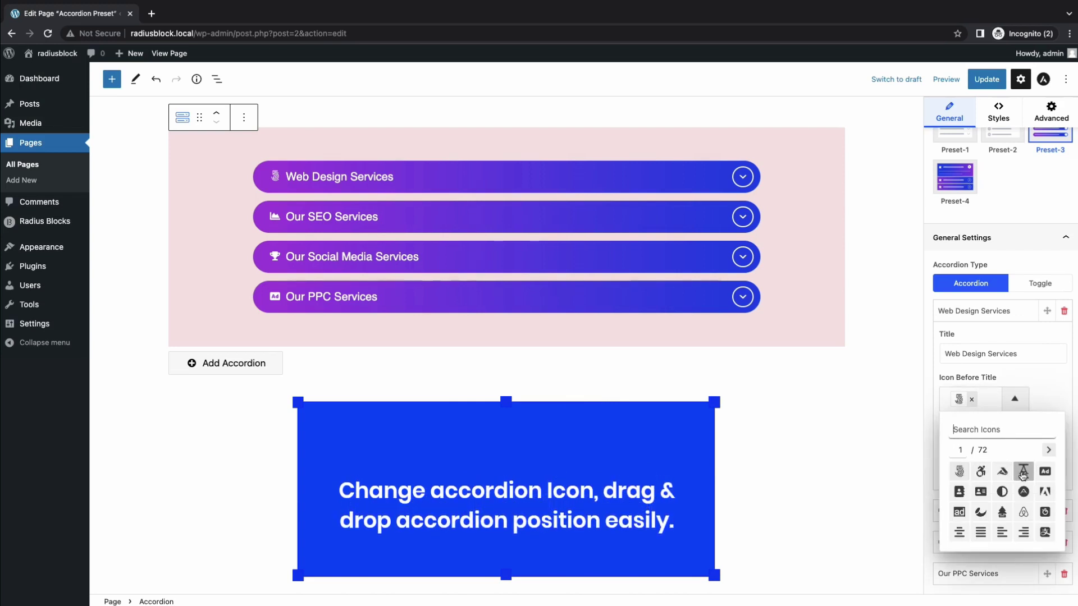
left_click(1023, 473)
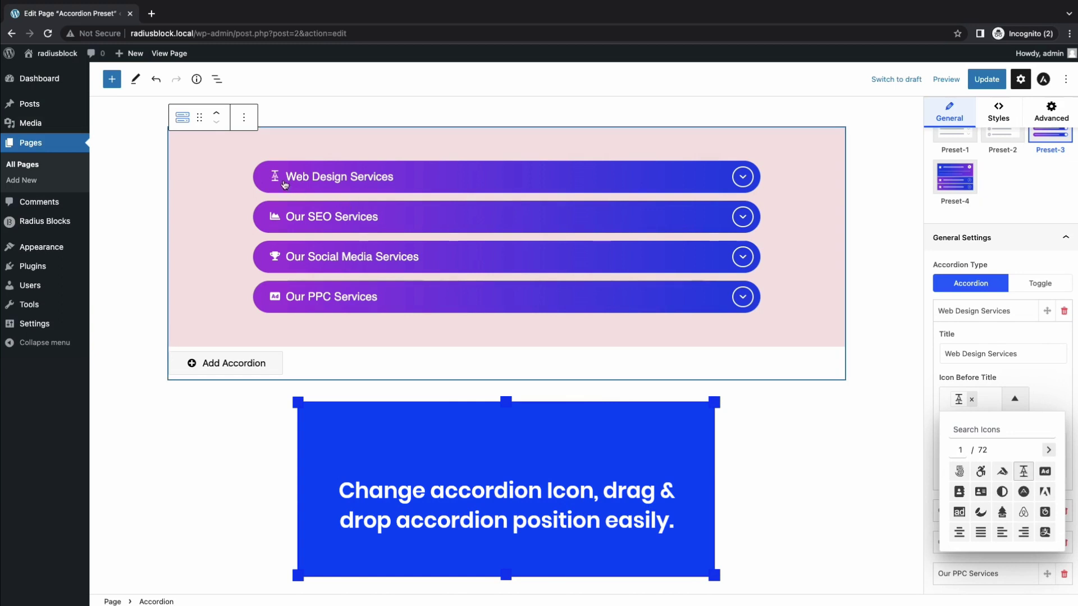
left_click(1043, 385)
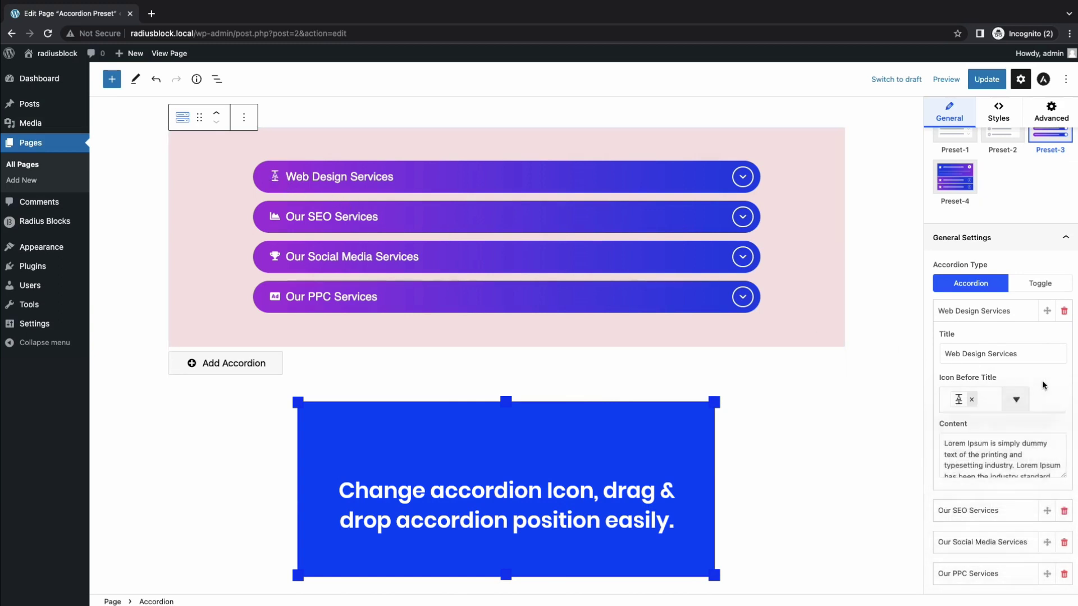
left_click(981, 313)
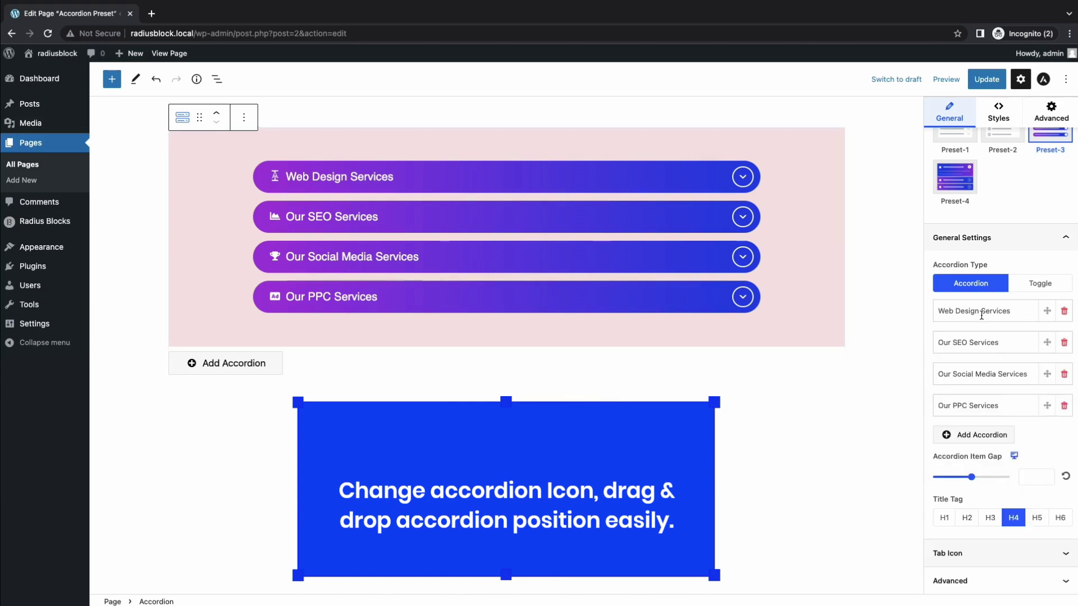
Move the "Web Design Services" item to the end of the accordion, after "Our PPC Services"
left_click(983, 311)
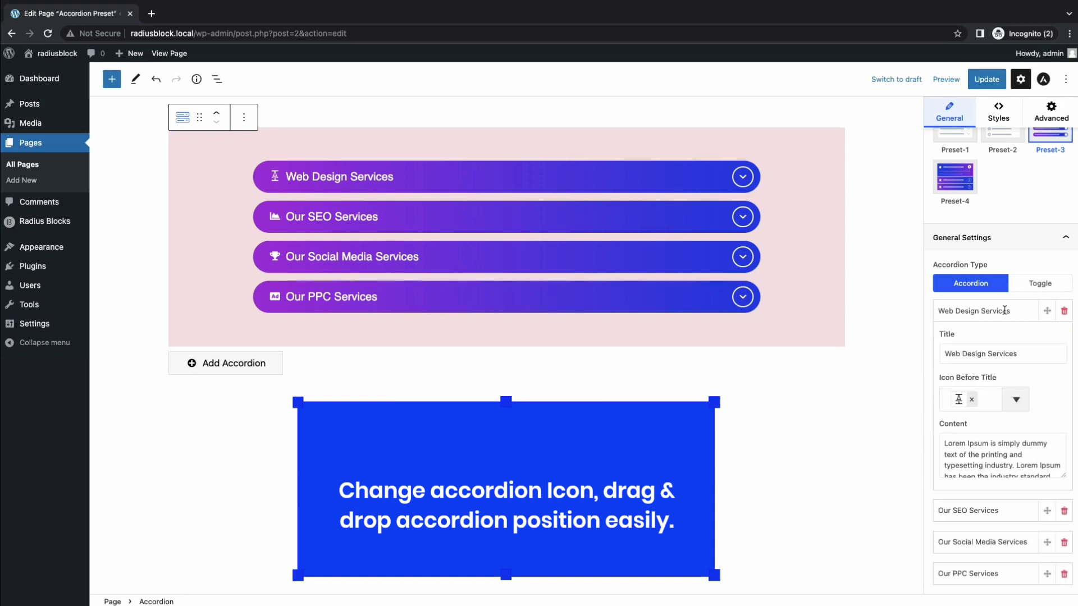
left_click(1013, 315)
left_click_drag(1045, 309, 1043, 404)
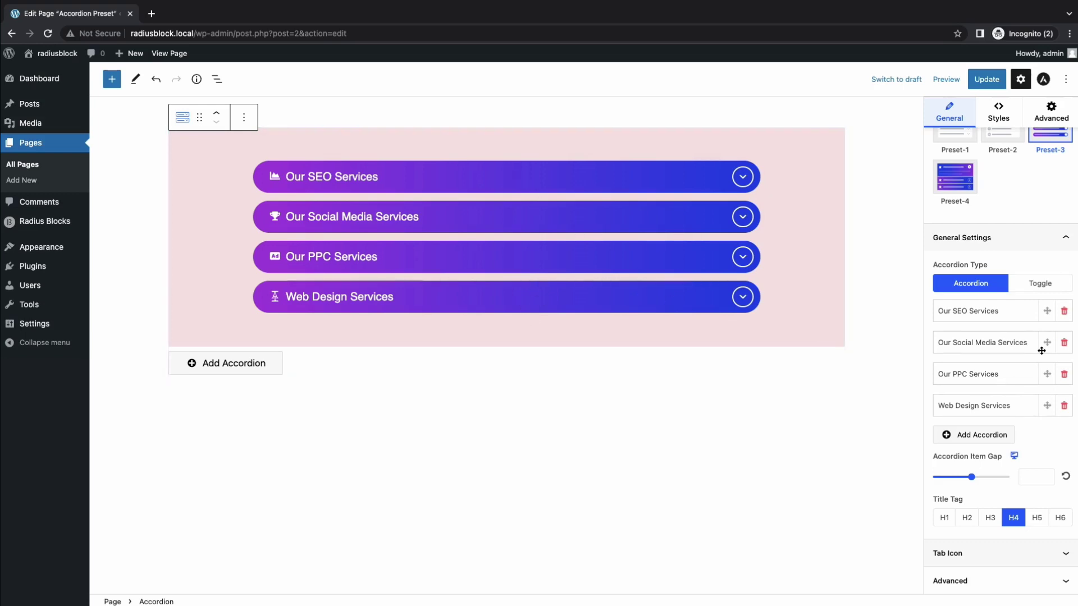
Try an accordion item gap of 43 and reset the gap to its default
scroll(1039, 354, "up", 3)
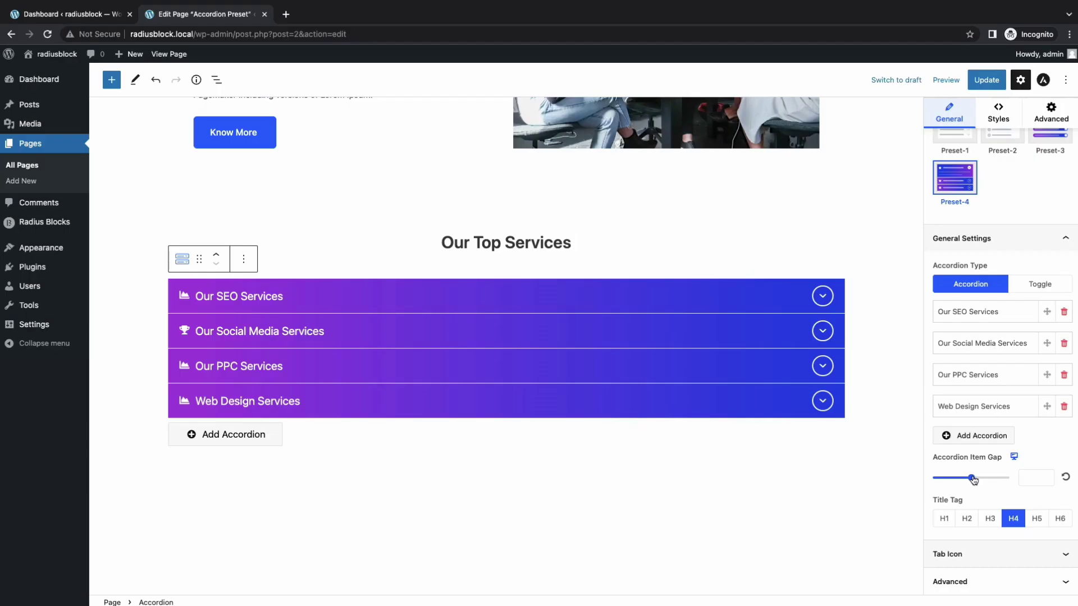
mouse_move(972, 478)
left_mouse_down()
mouse_move(956, 481)
mouse_move(966, 482)
left_mouse_up()
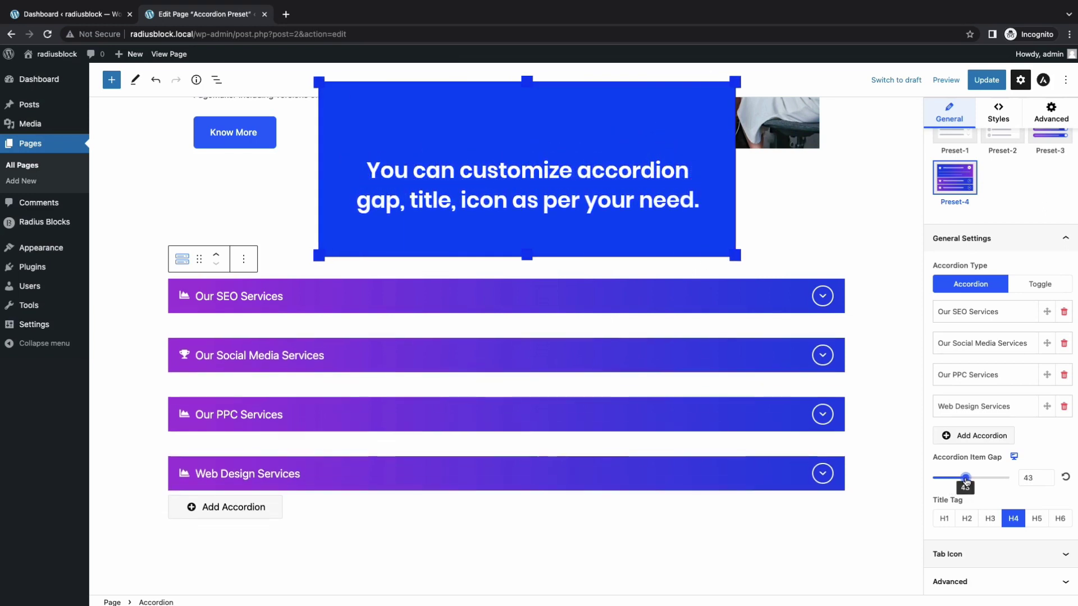
left_click(1065, 477)
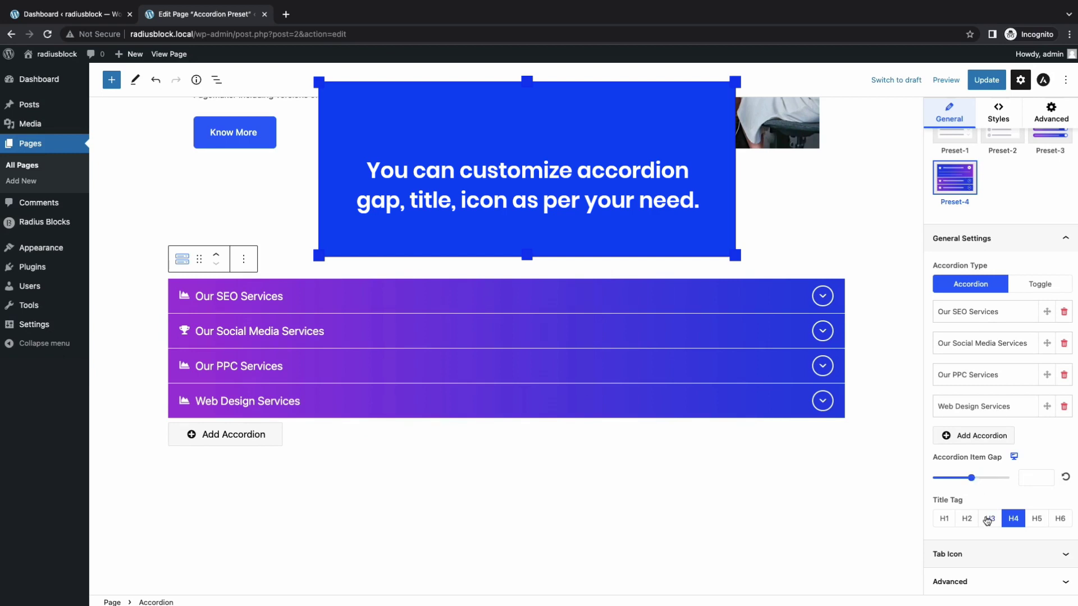
Try the H3 and H2 title tags on the accordion titles and set the tag back to H4
left_click(988, 520)
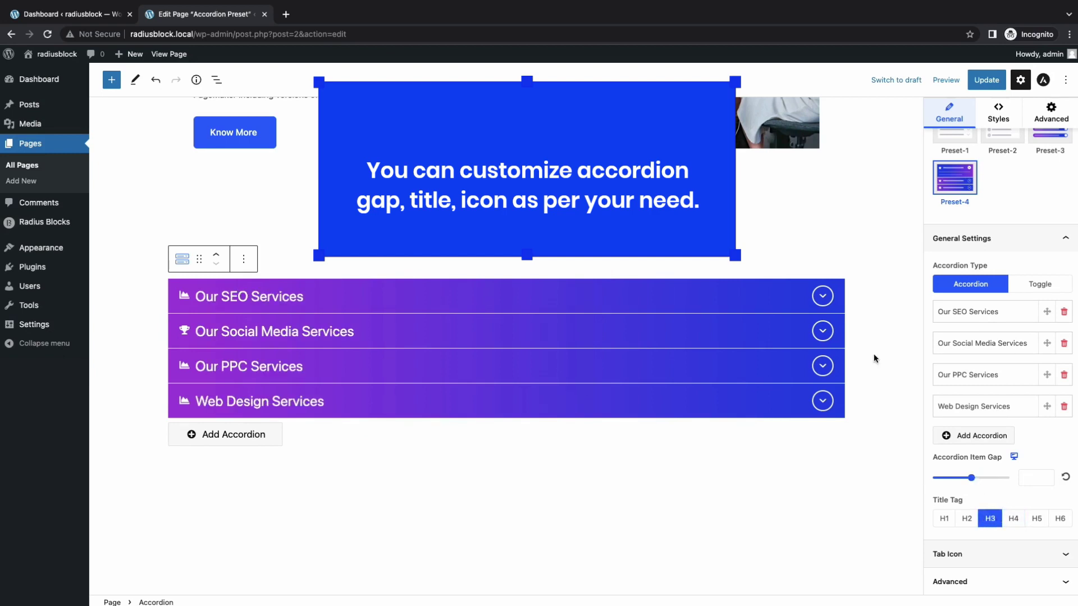
left_click(804, 304)
left_click(804, 304)
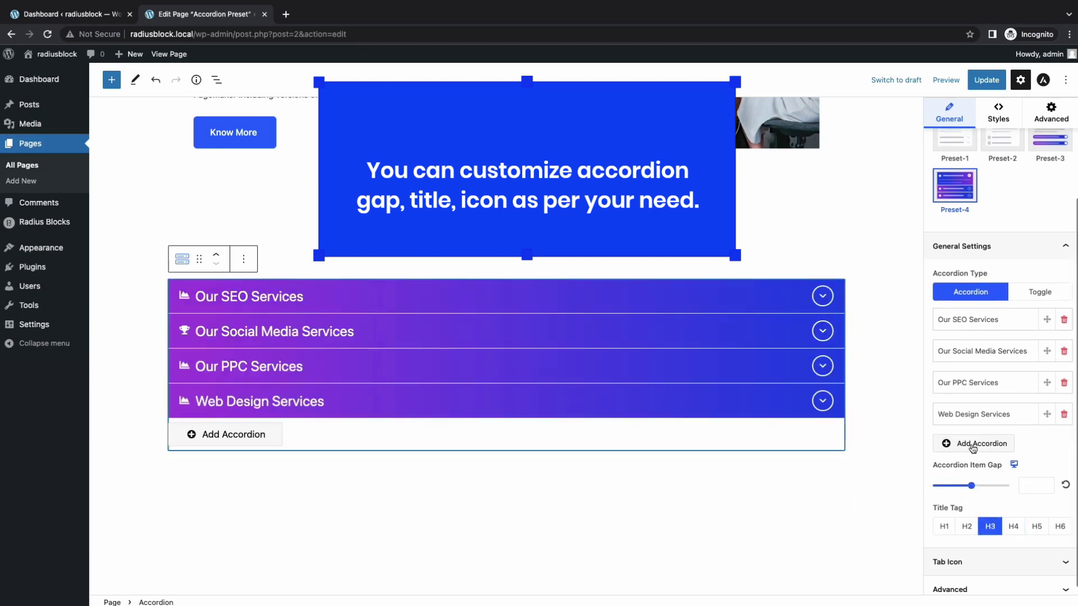
left_click(1012, 520)
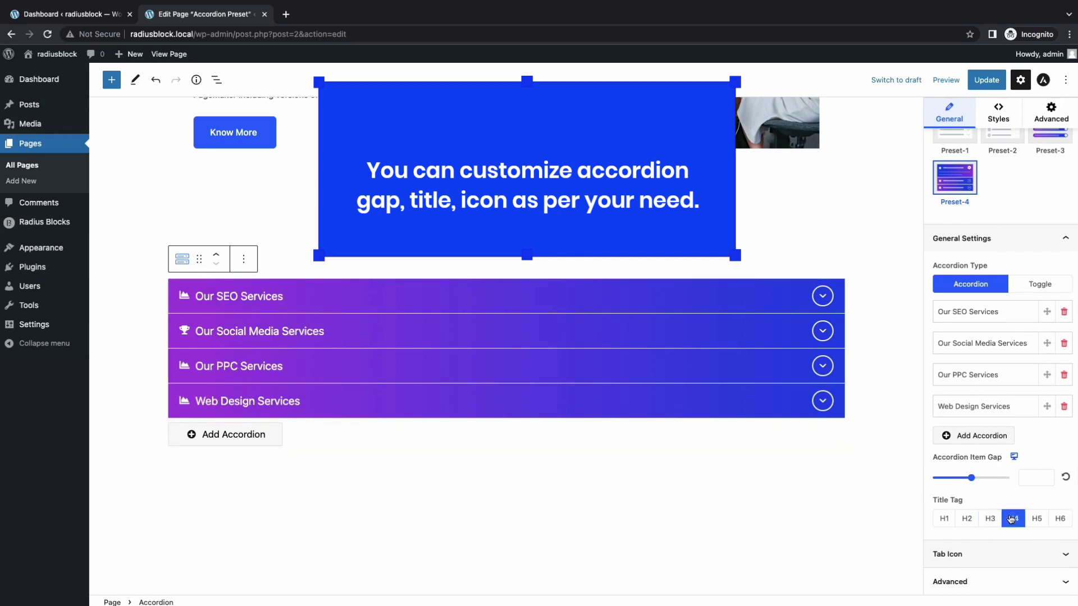
left_click(965, 520)
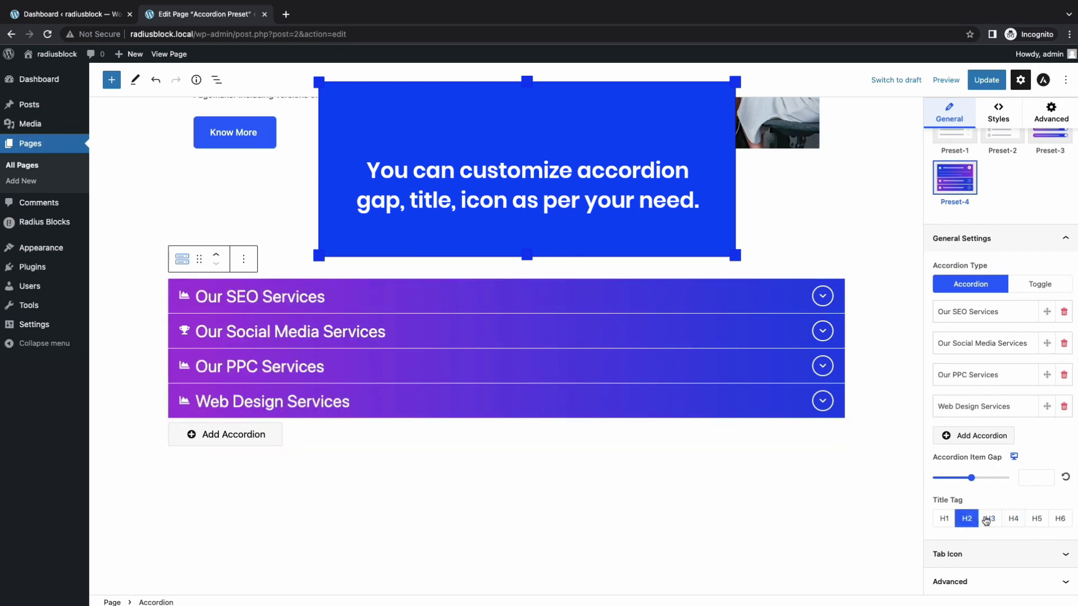
left_click(1013, 519)
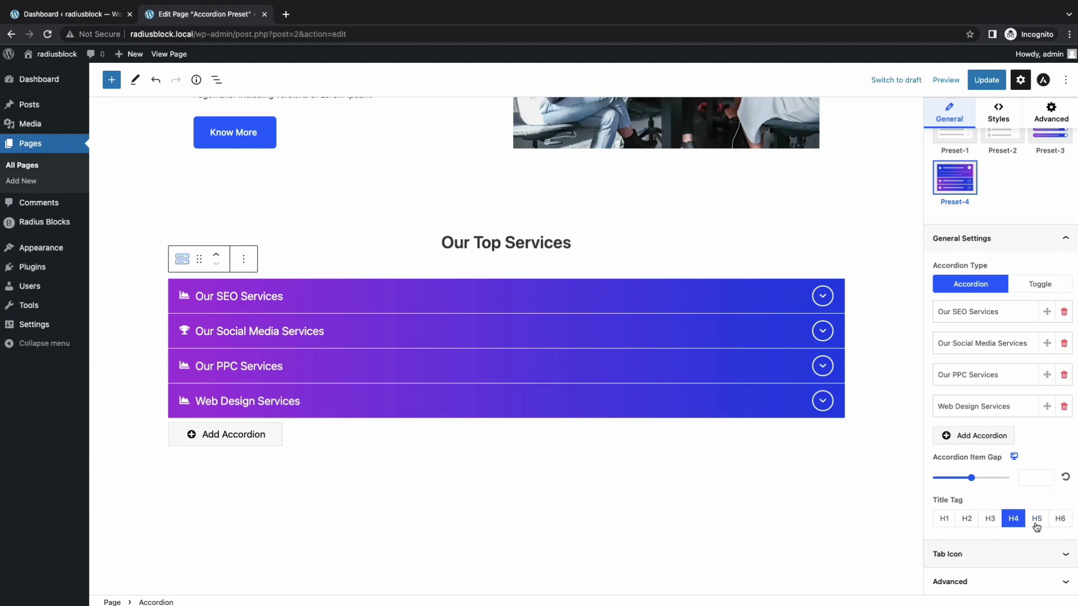
Turn the display of the accordion's tab icons off and on again
left_click(1044, 553)
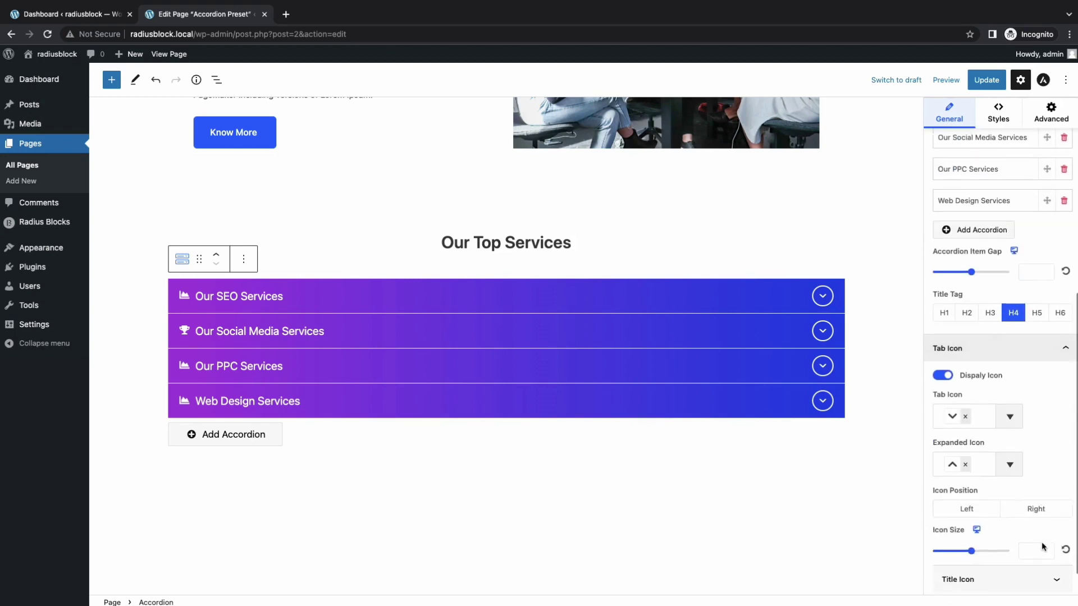
left_click(942, 369)
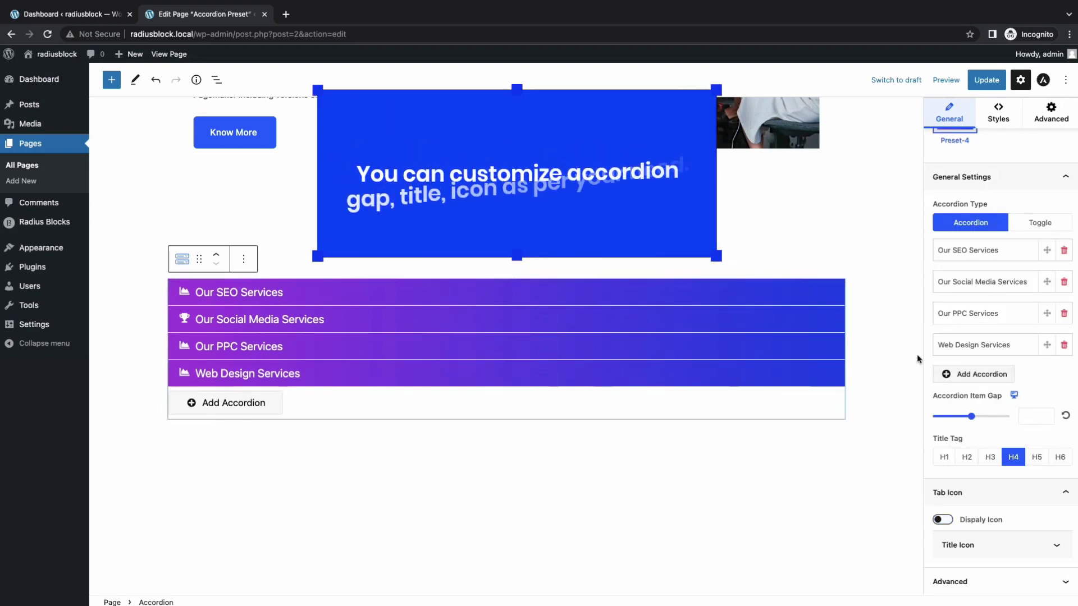
mouse_move(1074, 309)
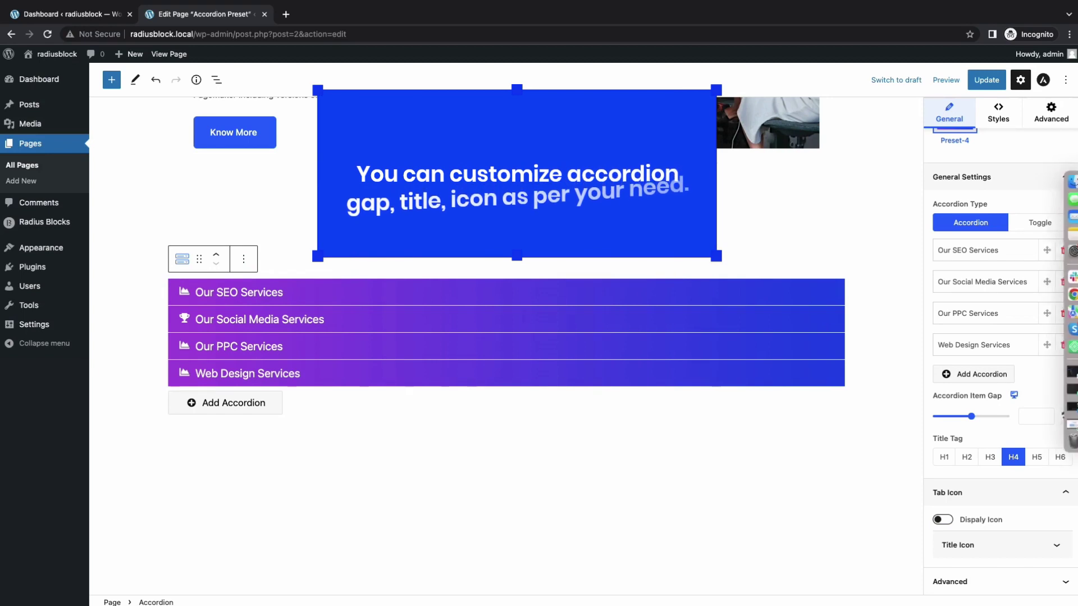
left_click(943, 520)
scroll(946, 521, "down", 1)
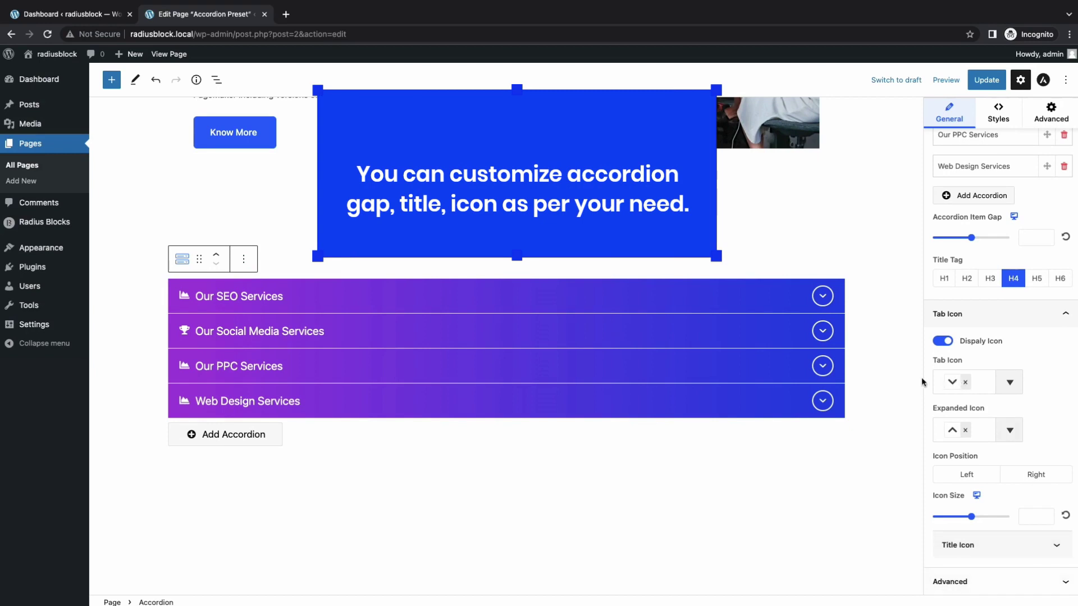
Turn the title icons off and on again, and try a title icon gap of 22
left_click(937, 548)
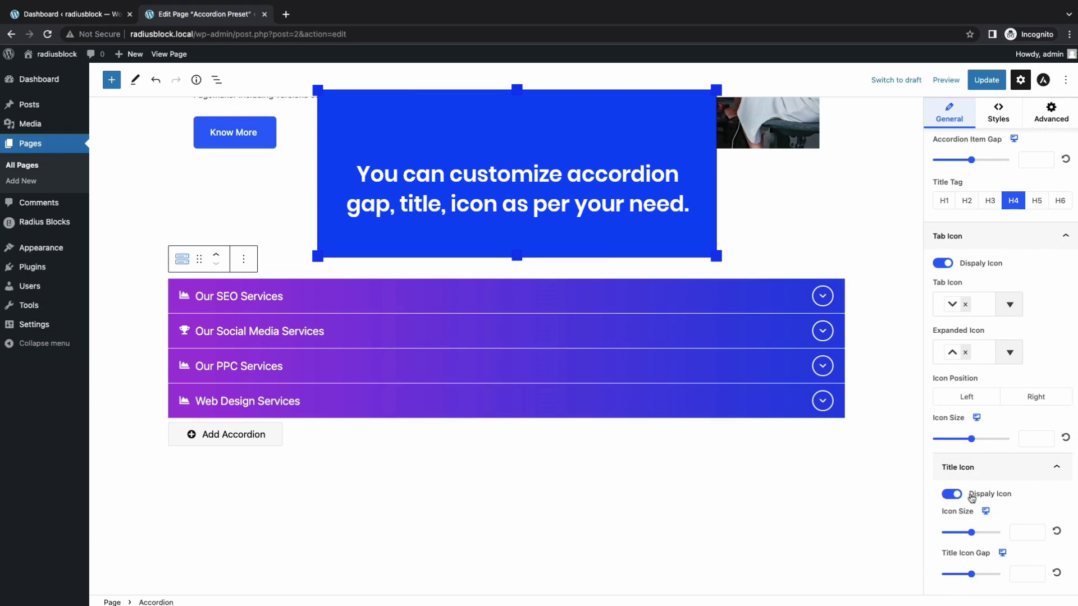
left_click(950, 496)
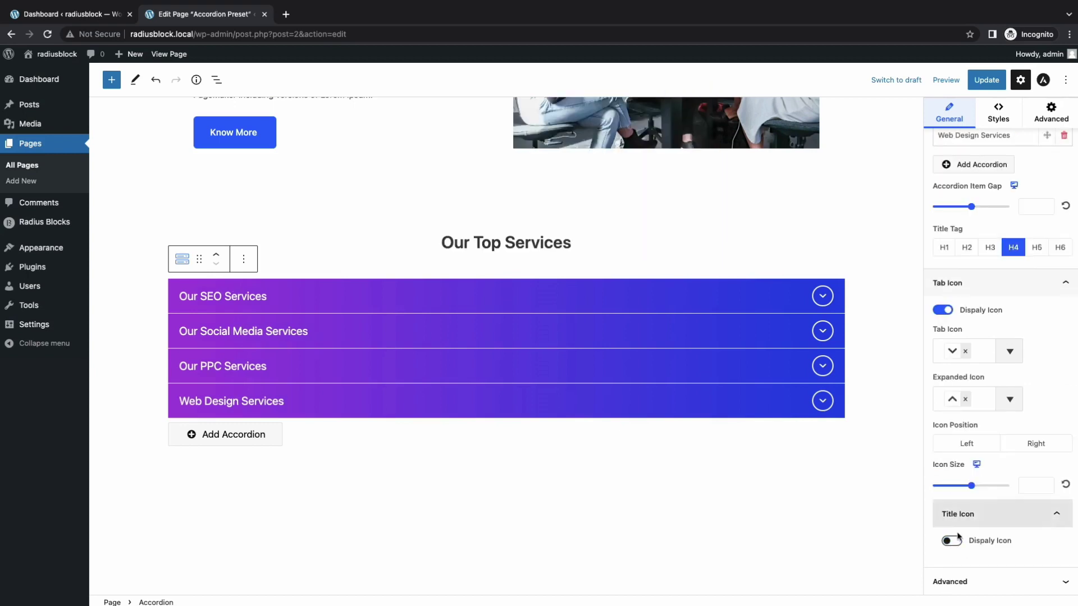
left_click(959, 542)
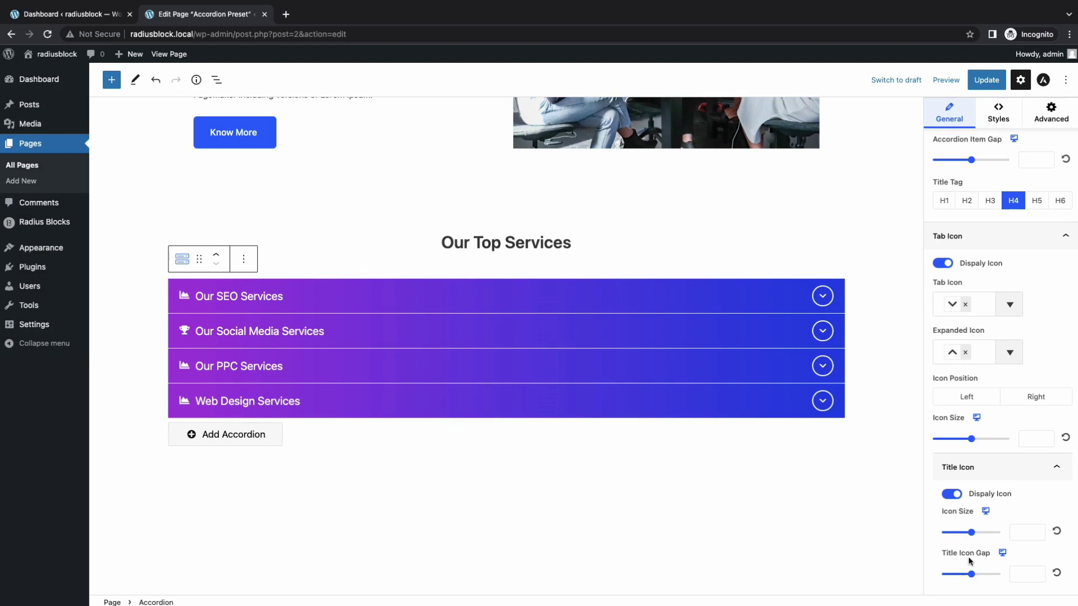
left_click_drag(974, 577, 975, 576)
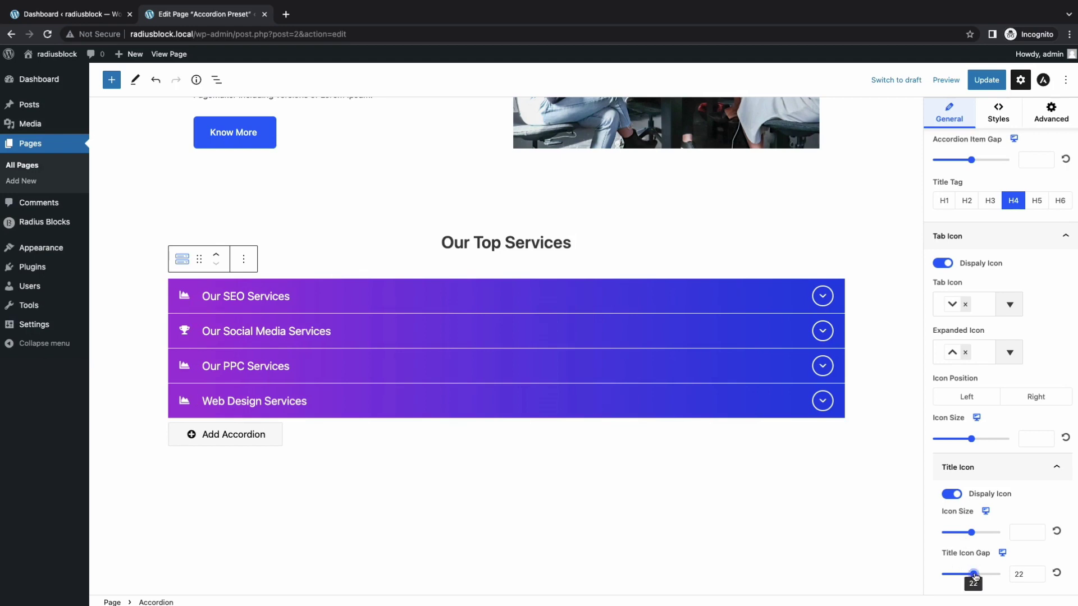
Set the font family of the accordion's title typography to Helvetica
scroll(974, 577, "up", 10)
left_click(999, 152)
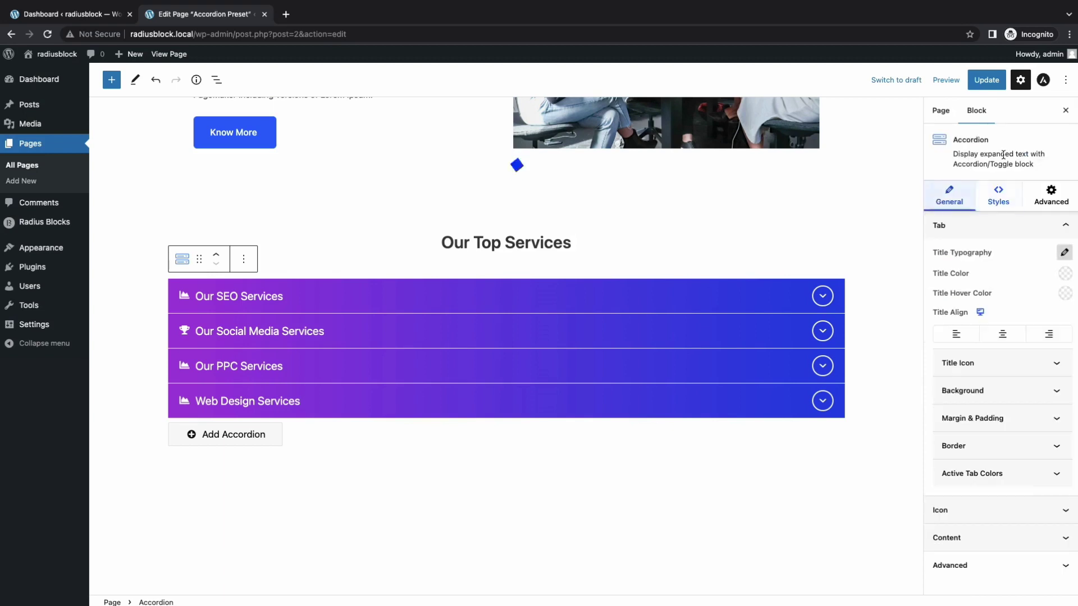
left_click(1065, 252)
left_click(970, 304)
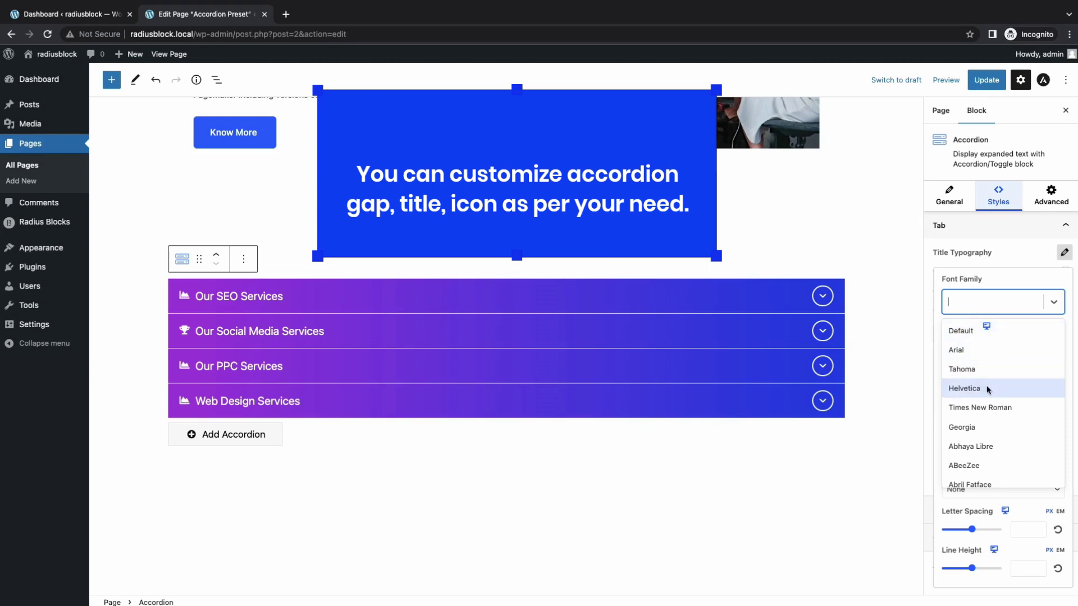
left_click(962, 389)
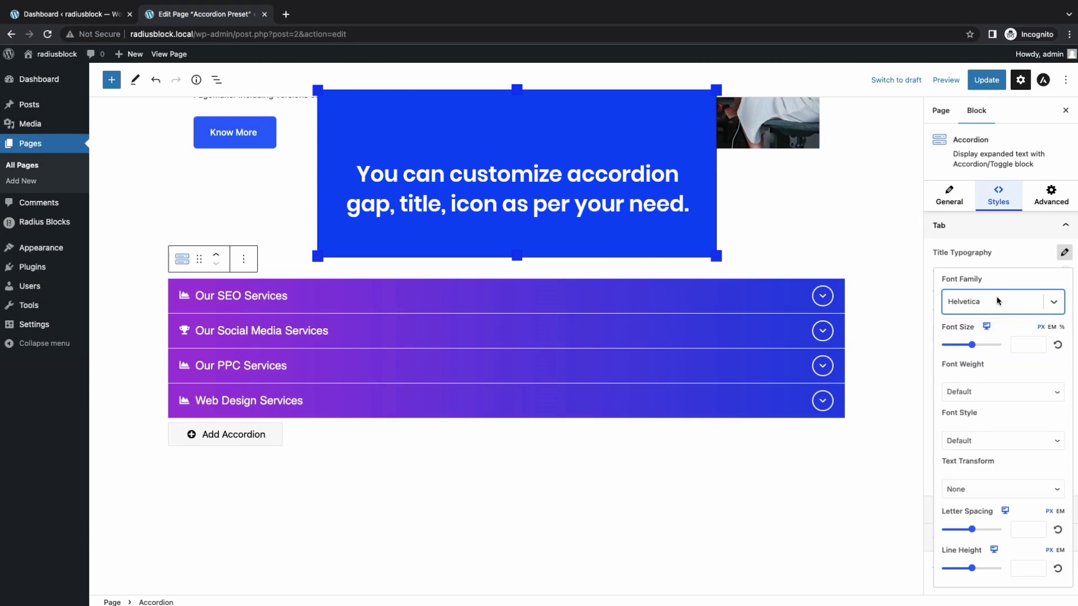
Try a different title font size and reset it, and set the accordion's title font weight to Medium
mouse_move(972, 345)
left_mouse_down()
mouse_move(981, 345)
mouse_move(956, 348)
left_mouse_up()
left_click(1057, 347)
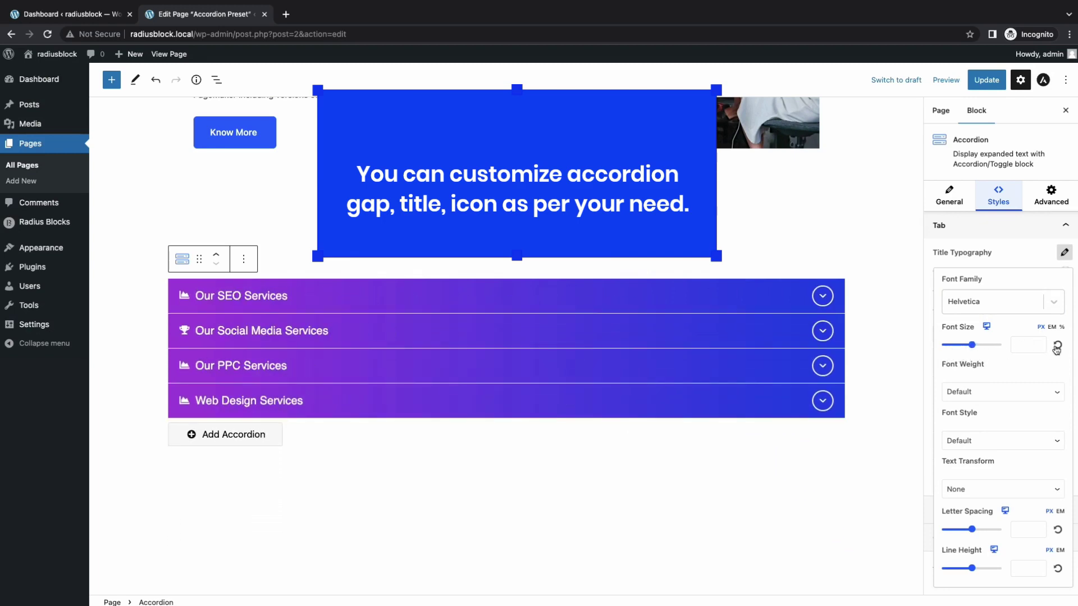
left_click(983, 393)
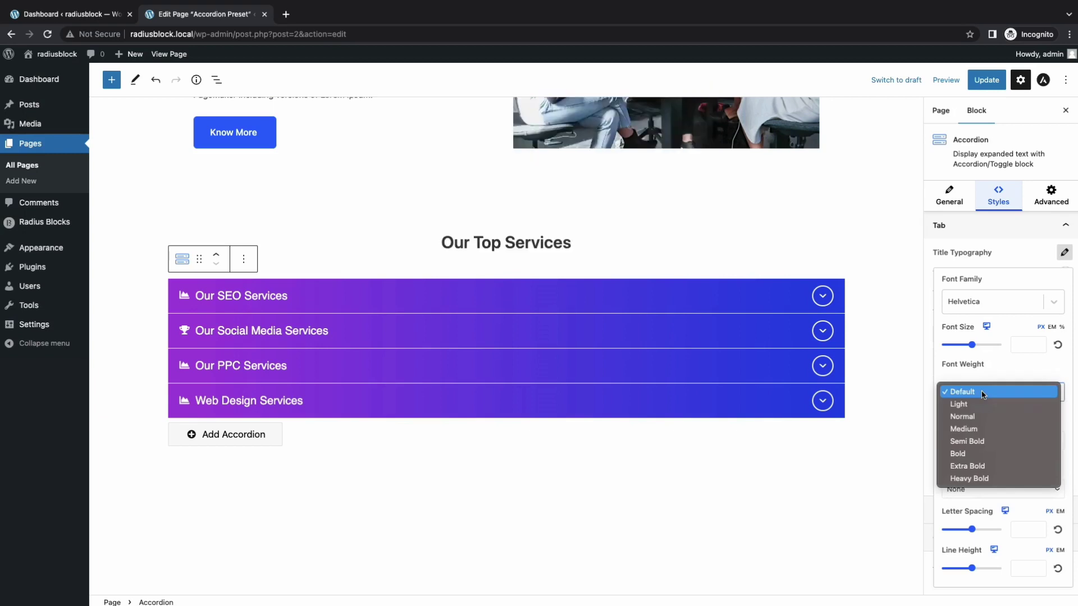
left_click(971, 417)
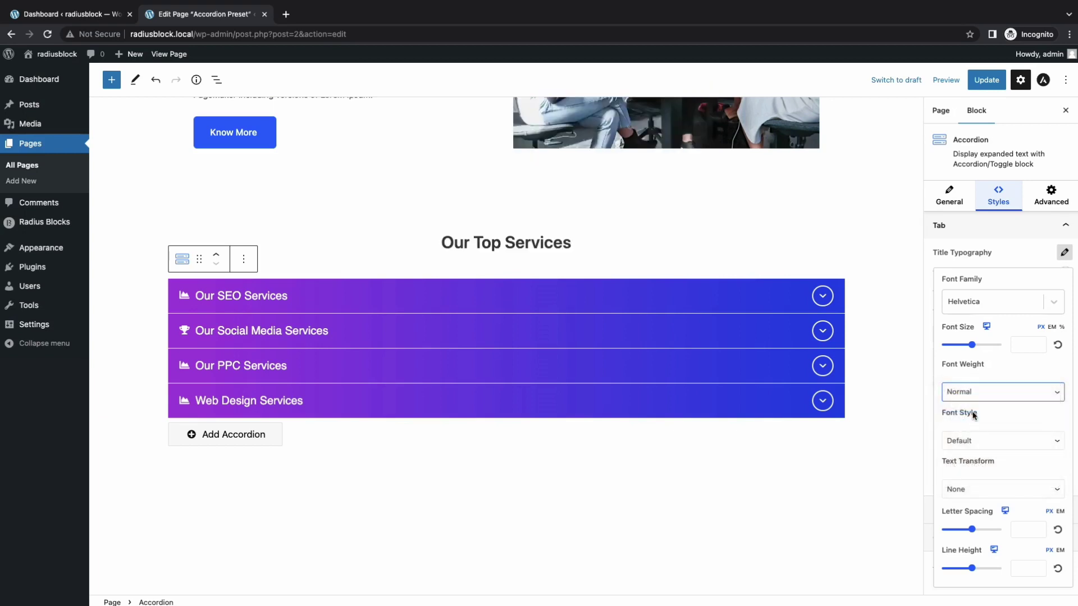
left_click(1000, 396)
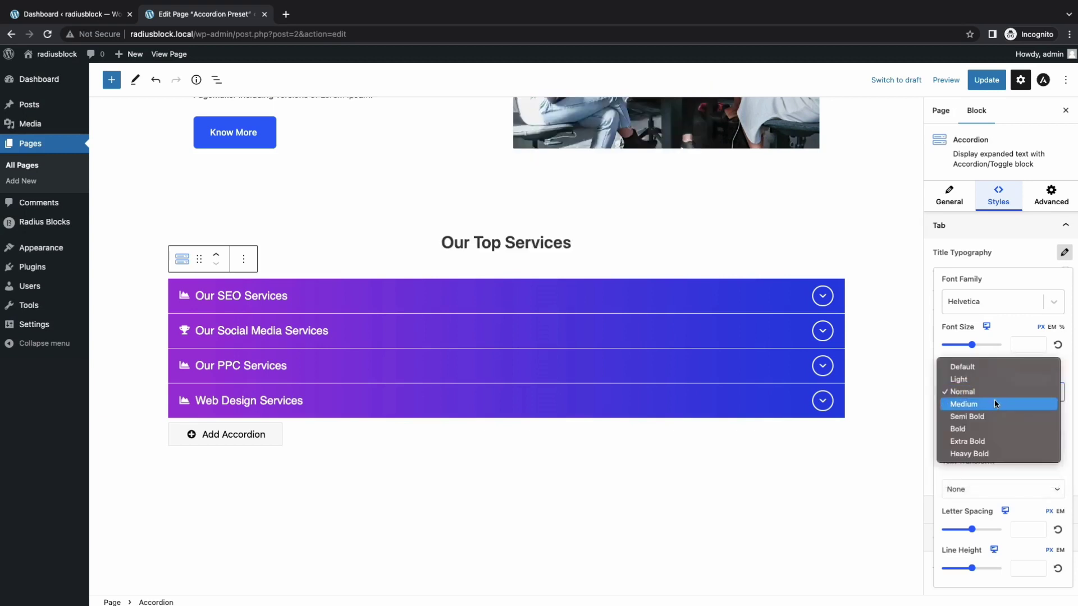
left_click(994, 402)
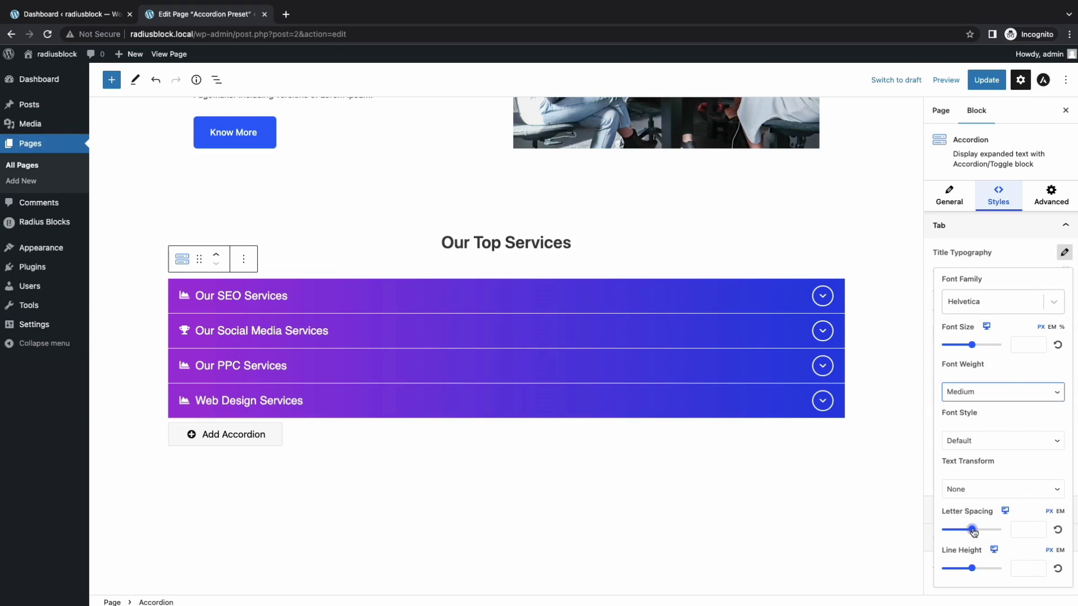
Try a title letter spacing of 29 and a line height of 60, resetting each to its default
left_click_drag(973, 532, 961, 532)
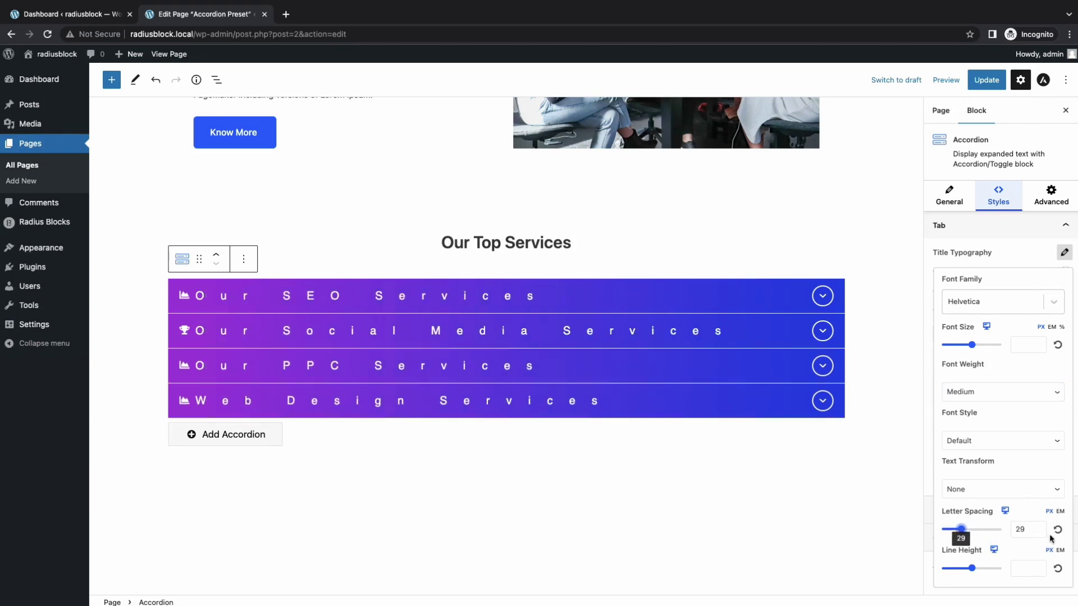
left_click(1058, 530)
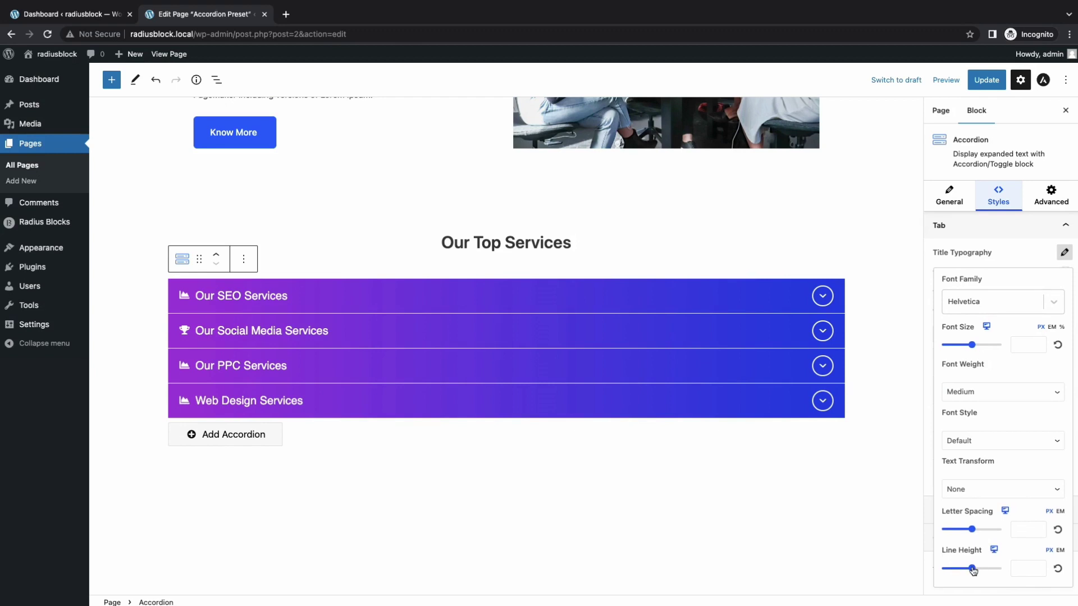
mouse_move(974, 573)
left_mouse_down()
mouse_move(963, 572)
mouse_move(978, 573)
left_mouse_up()
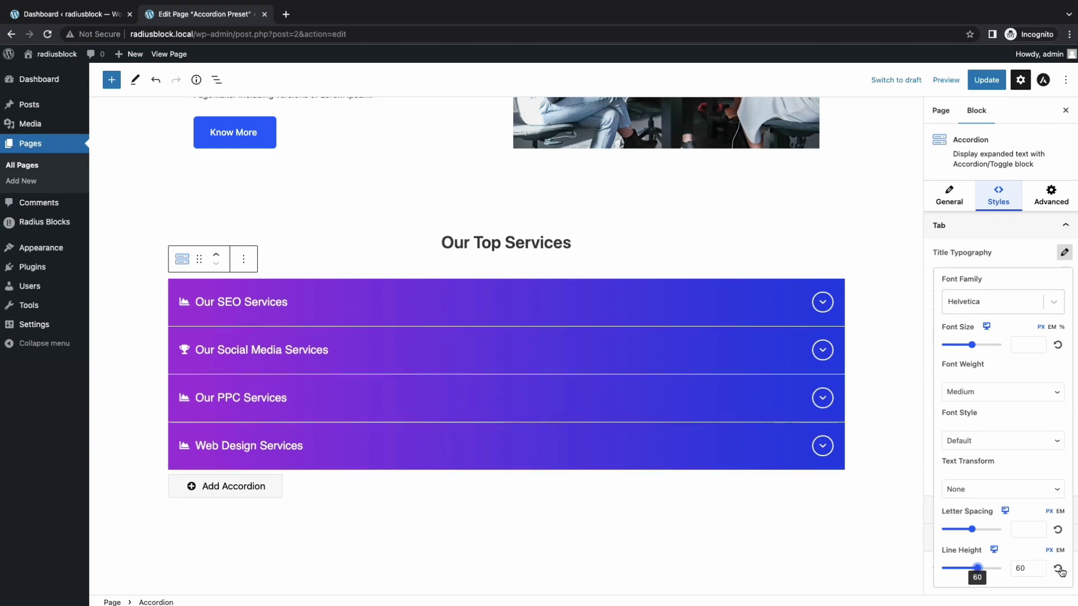
left_click(1058, 569)
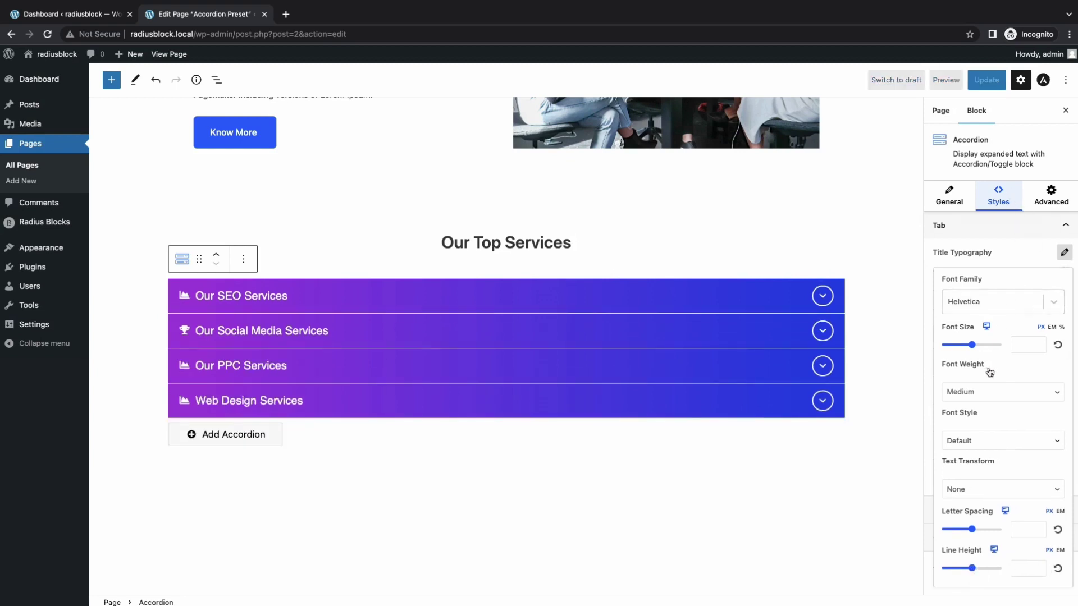
Set the accordion wrapper's padding to 60 px on all four sides
left_click(1047, 198)
left_click(1047, 199)
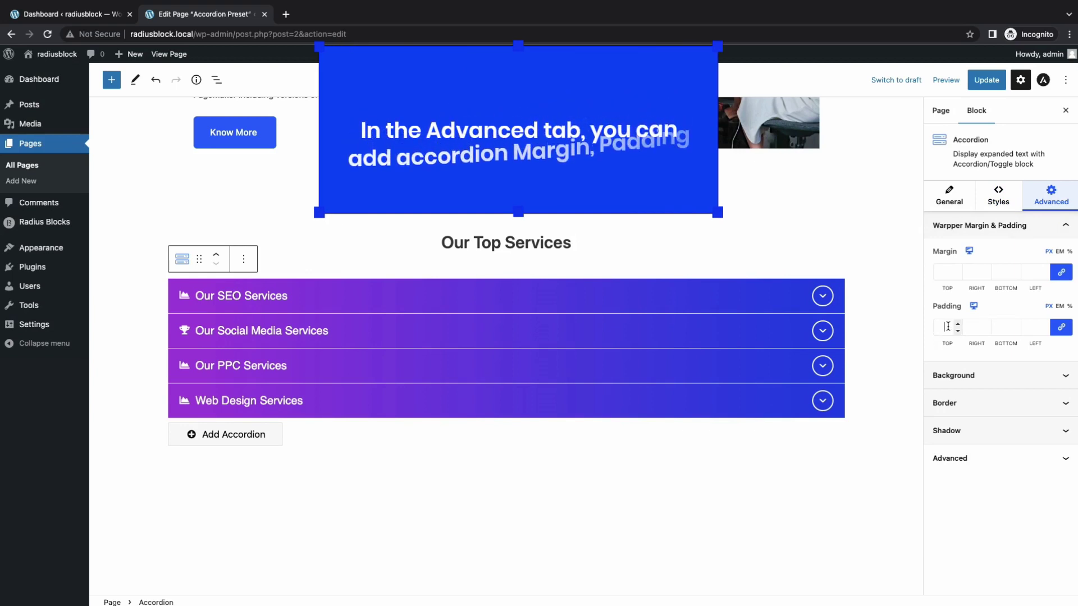
type("60")
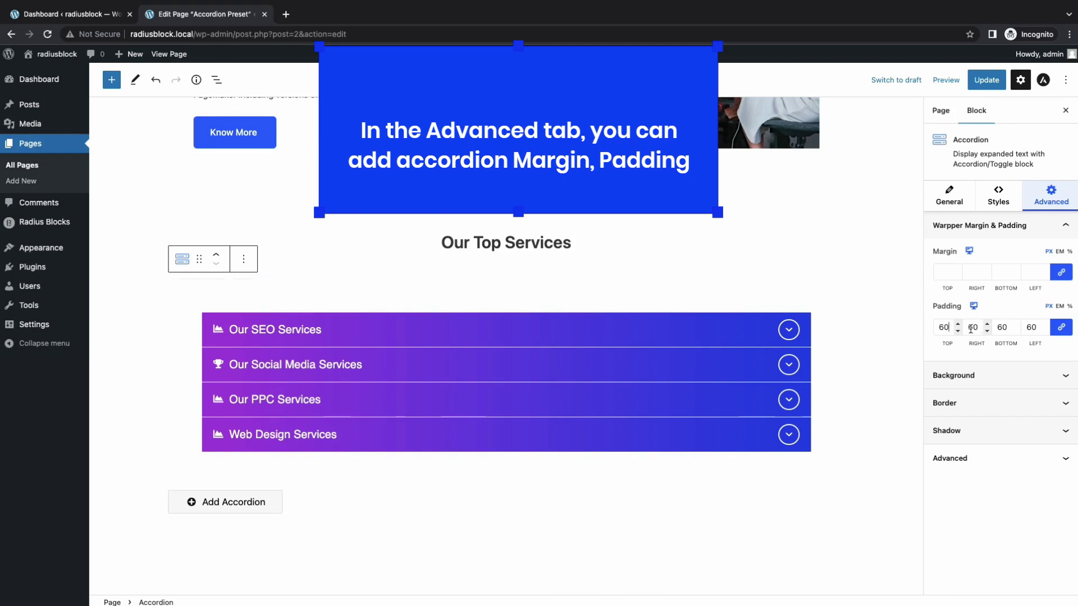
Unlink the wrapper's padding sides and set the right and left padding to 150 px
left_click(1066, 330)
key("Down")
key("Down")
key("Down")
key("Down")
double_click(972, 328)
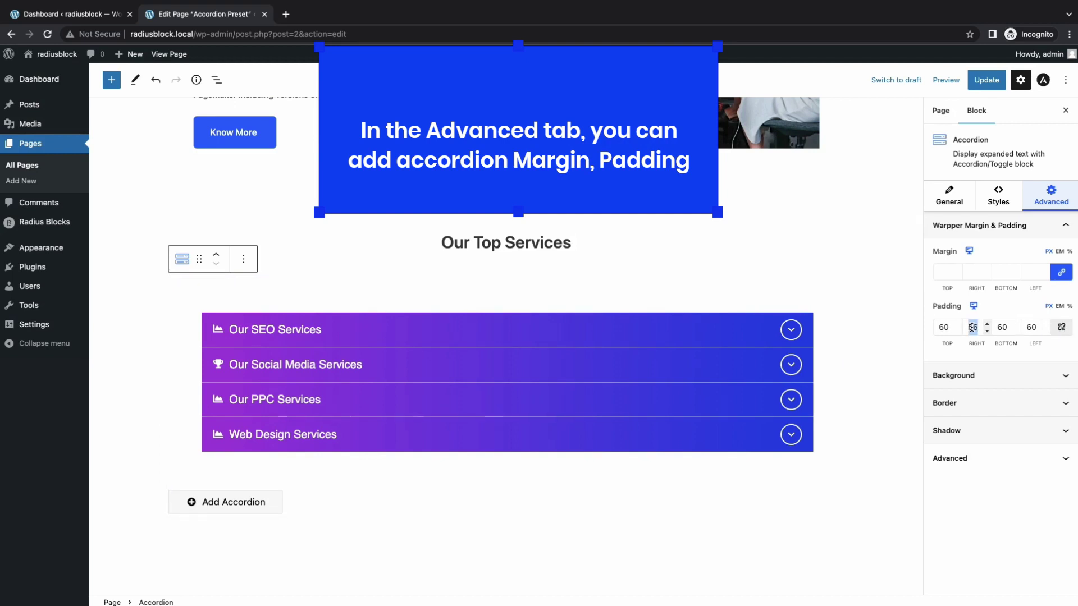
type("150")
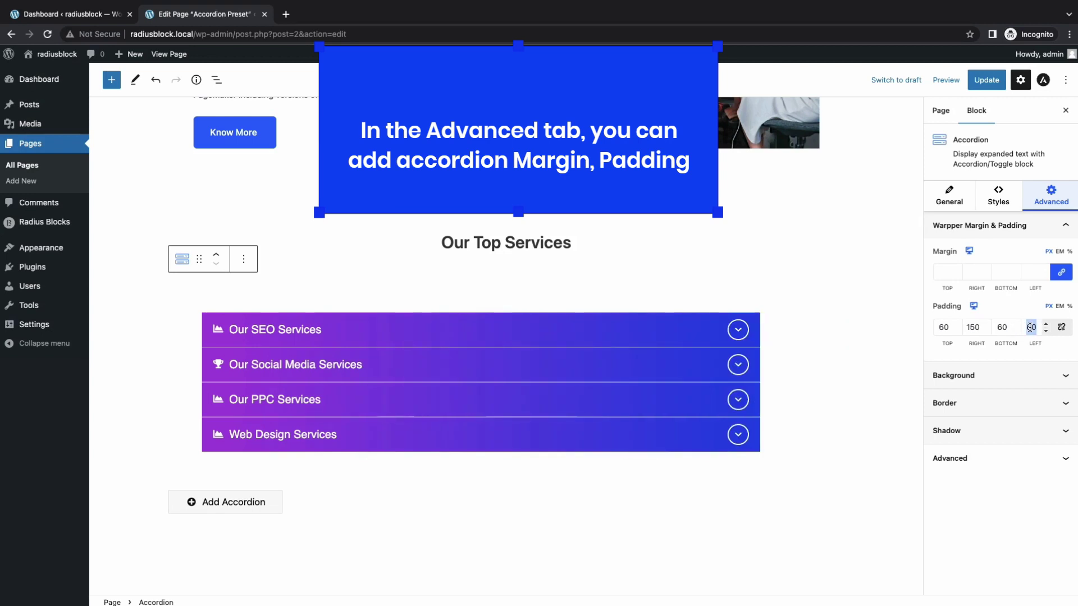
type("150")
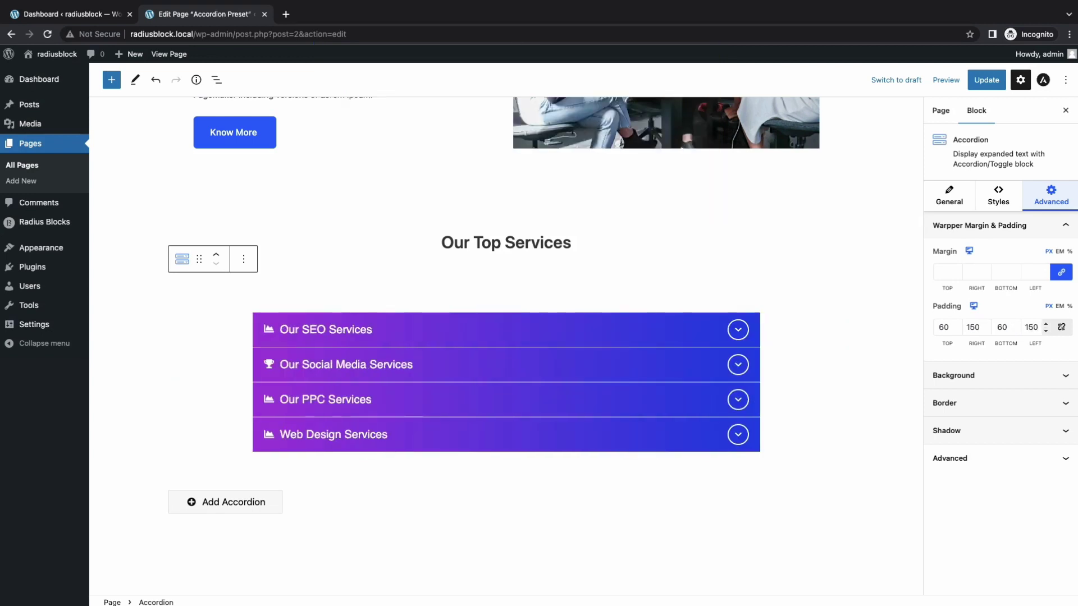
scroll(676, 407, "down", 2)
scroll(676, 406, "up", 3)
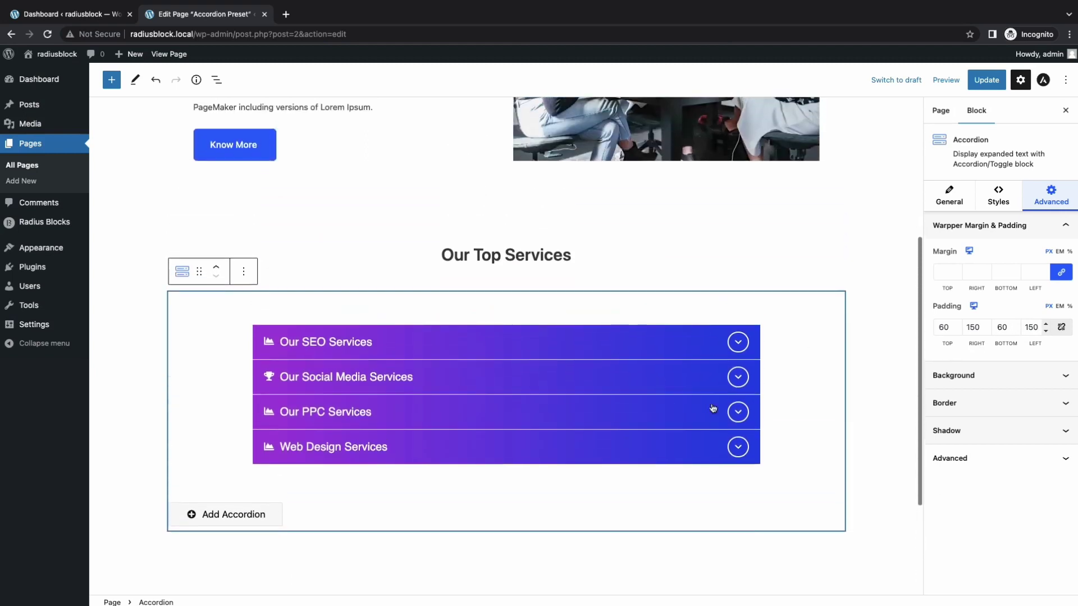
Give the accordion wrapper a classic background in a light pink color
left_click(986, 377)
scroll(1074, 419, "down", 2)
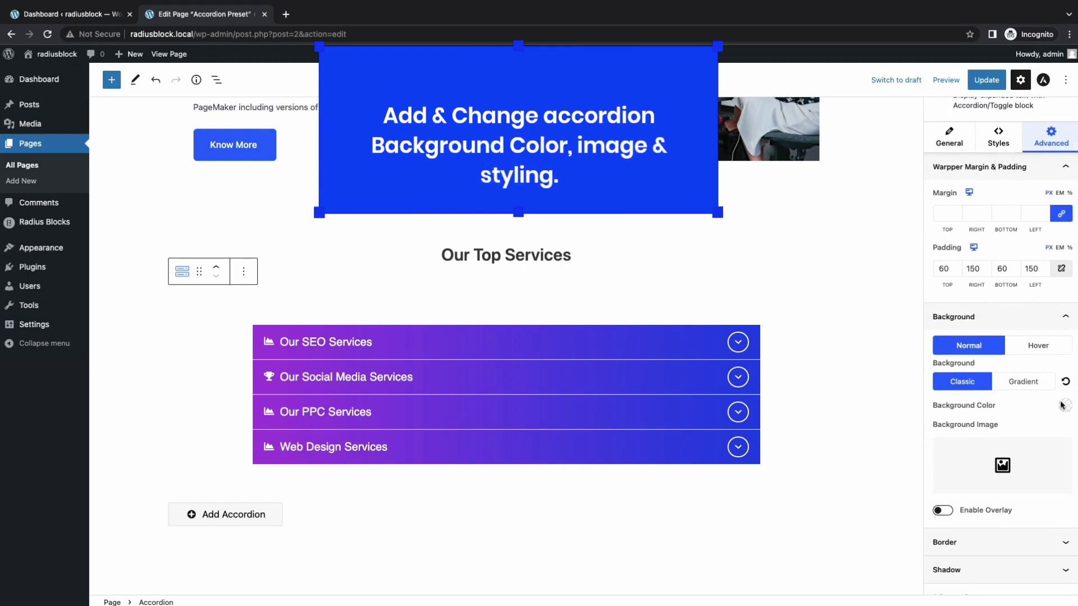
left_click(1064, 405)
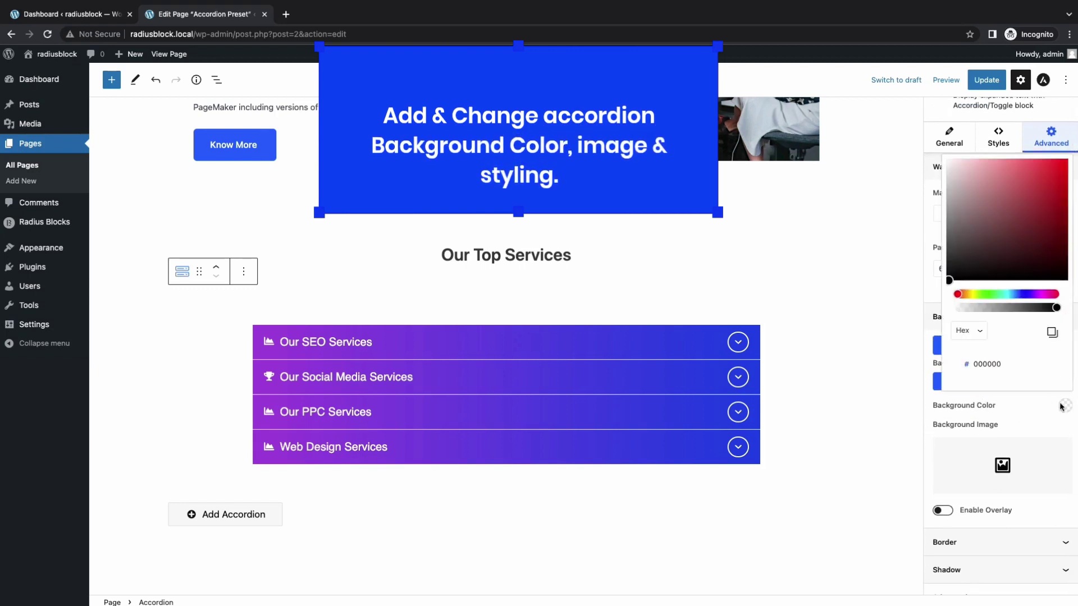
left_click(956, 167)
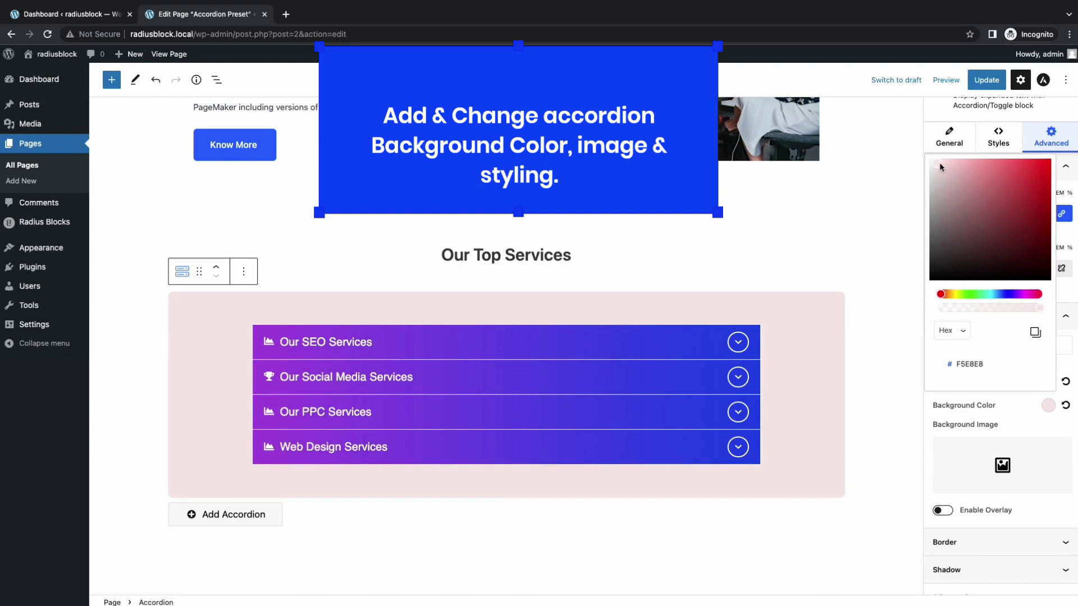
mouse_move(940, 167)
left_mouse_down()
mouse_move(934, 188)
mouse_move(944, 194)
mouse_move(1005, 174)
mouse_move(1002, 203)
mouse_move(934, 164)
left_mouse_up()
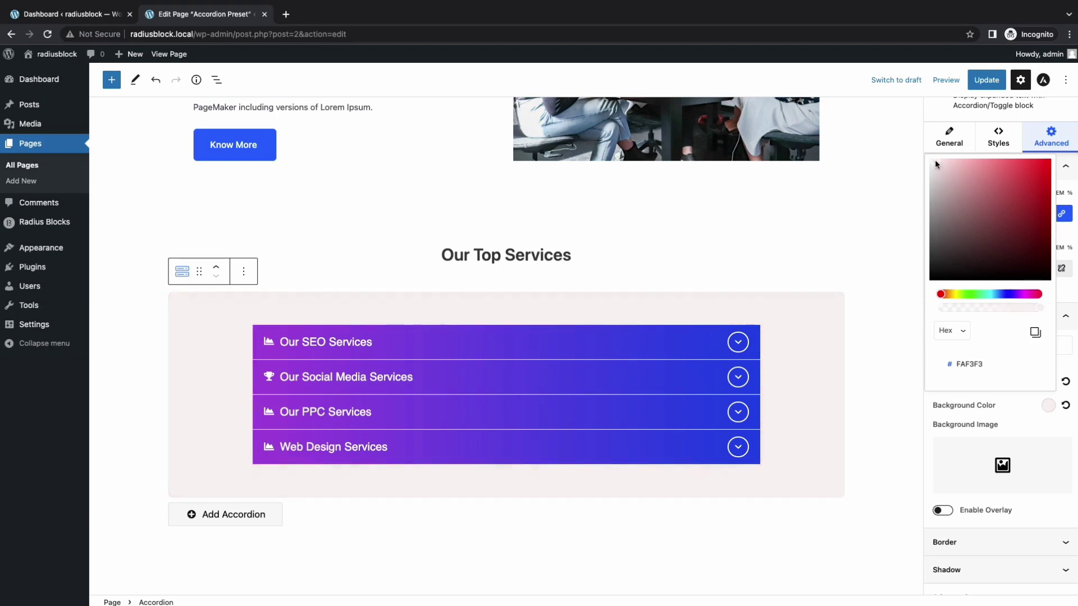
left_click_drag(935, 162, 941, 166)
left_click(980, 500)
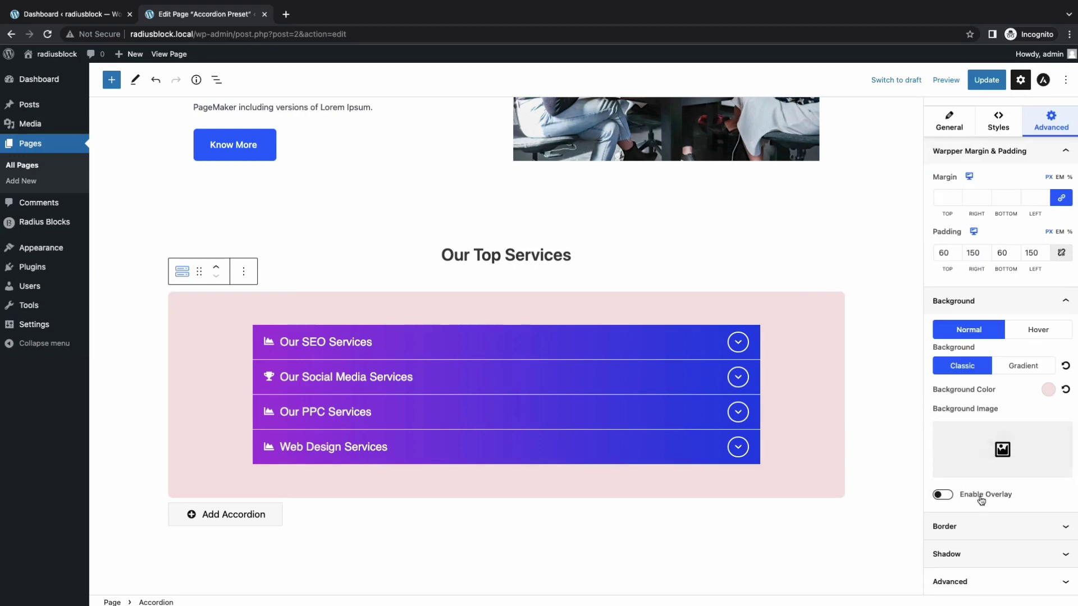
Try a wrapper border radius of 20 px on all sides and set it back down to 0
left_click(1014, 528)
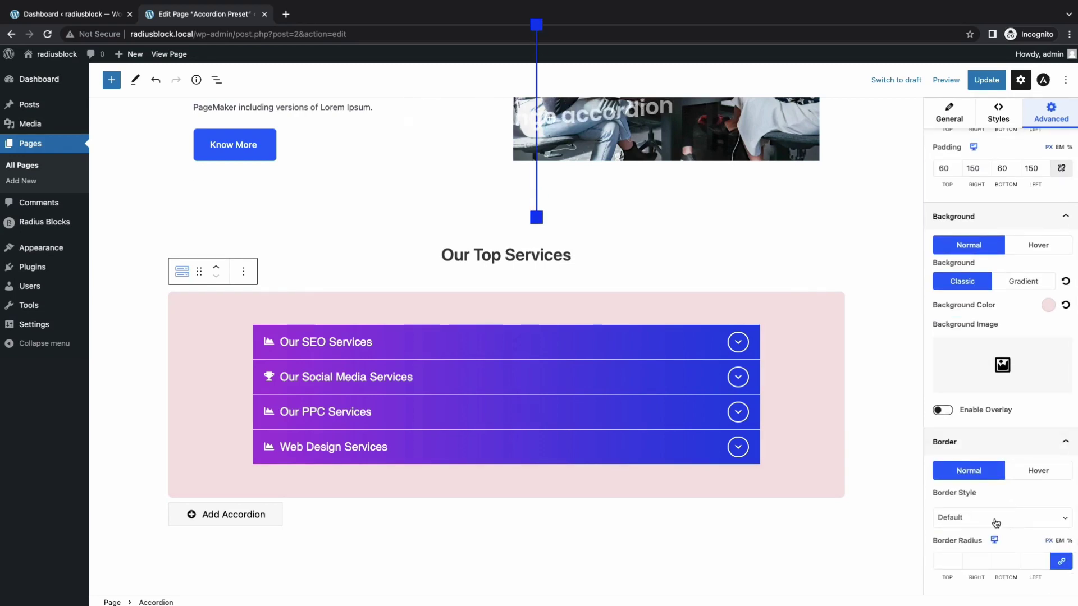
left_click(946, 560)
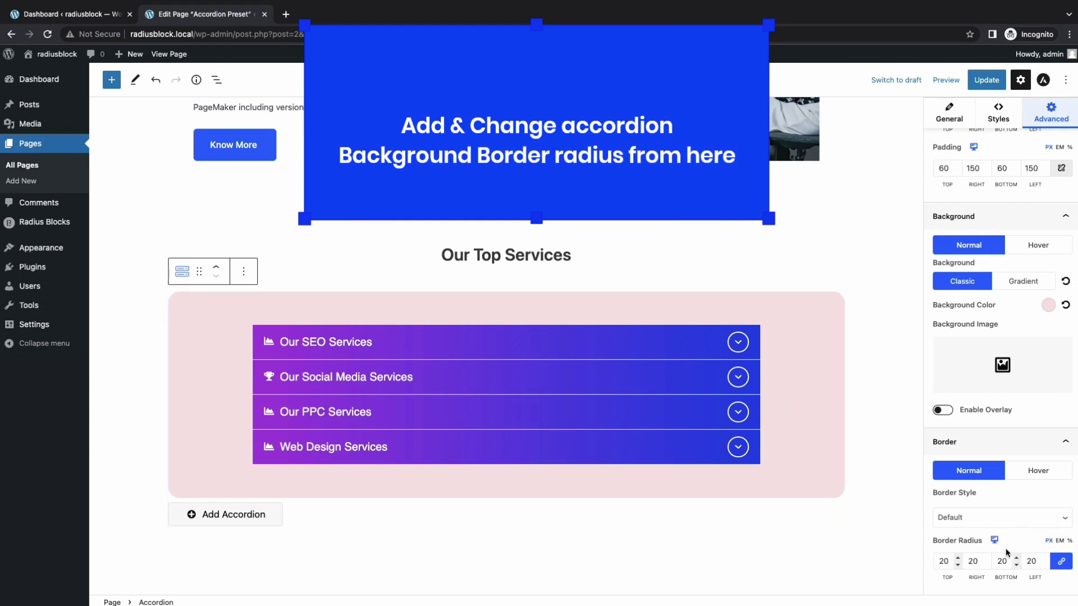
left_click(939, 558)
double_click(946, 559)
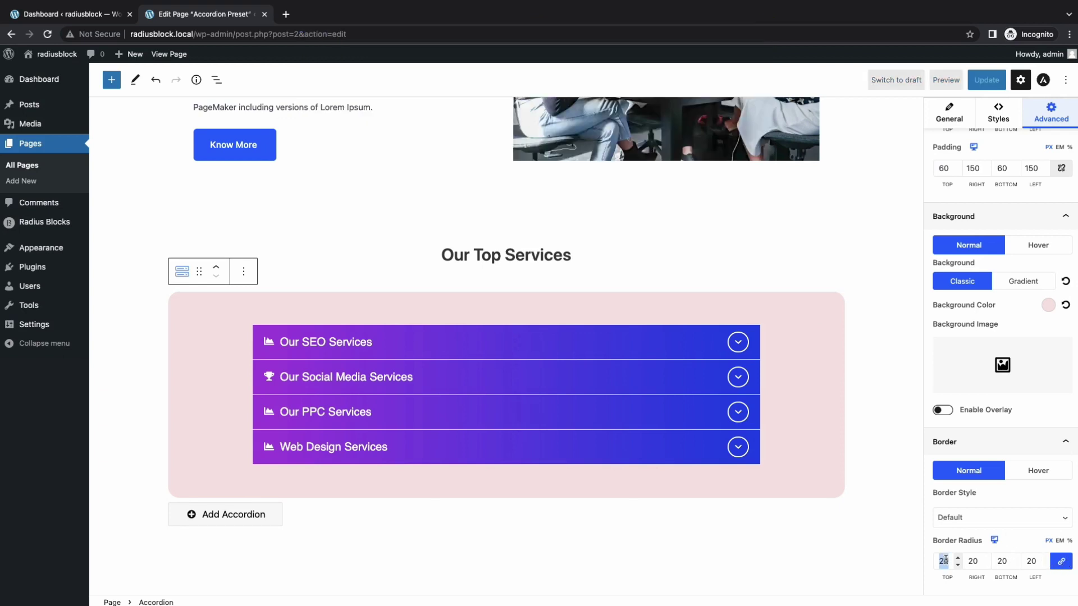
type("0")
scroll(982, 564, "down", 4)
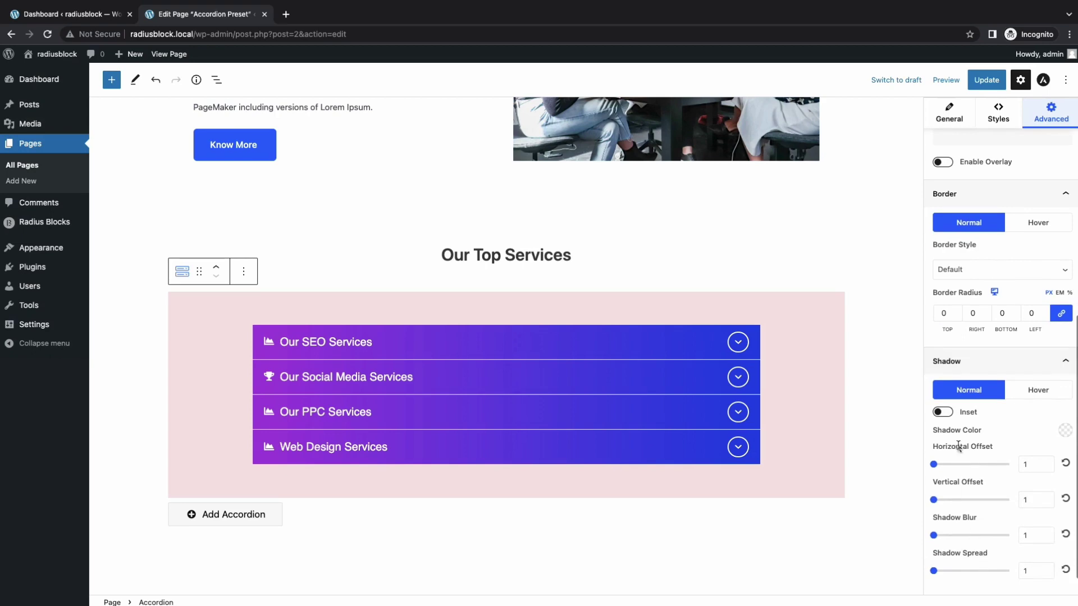
left_click(1033, 364)
Unlink the wrapper's margin sides and set the top margin to 30 px
scroll(1009, 437, "up", 4)
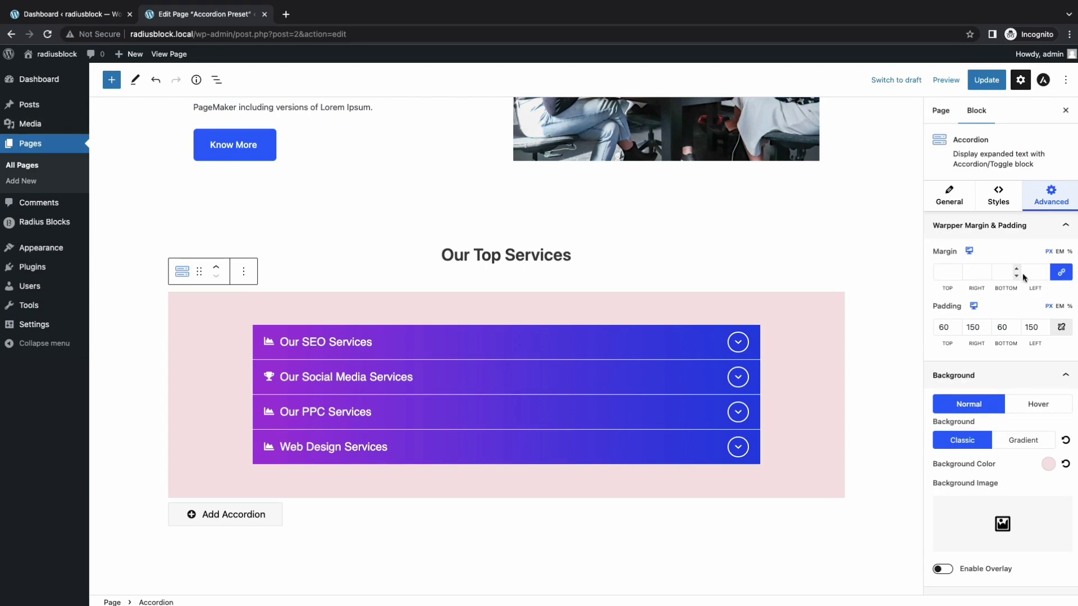
left_click(1062, 274)
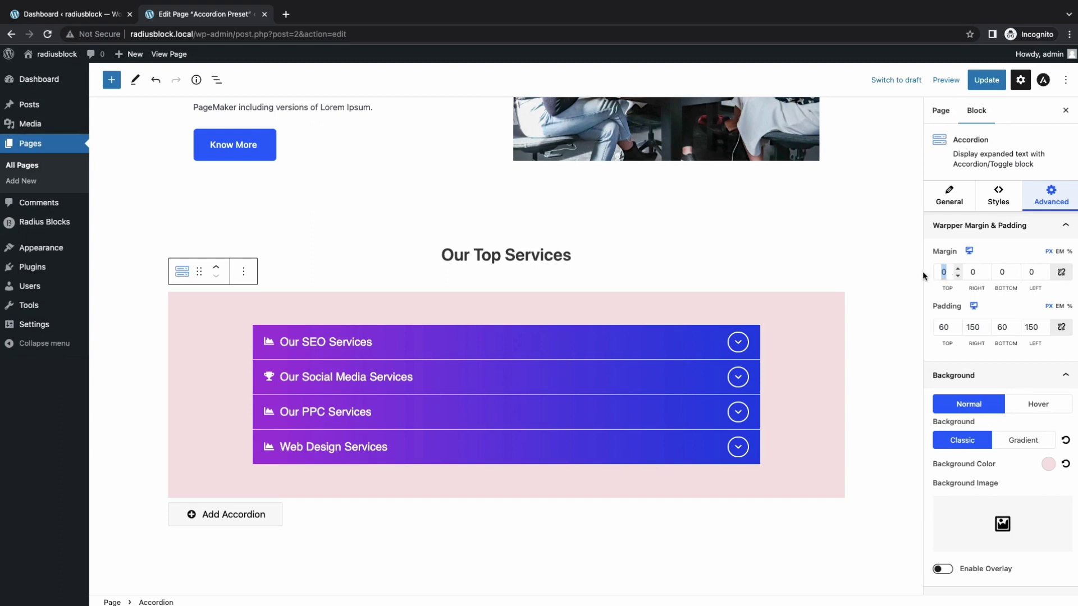
type("30")
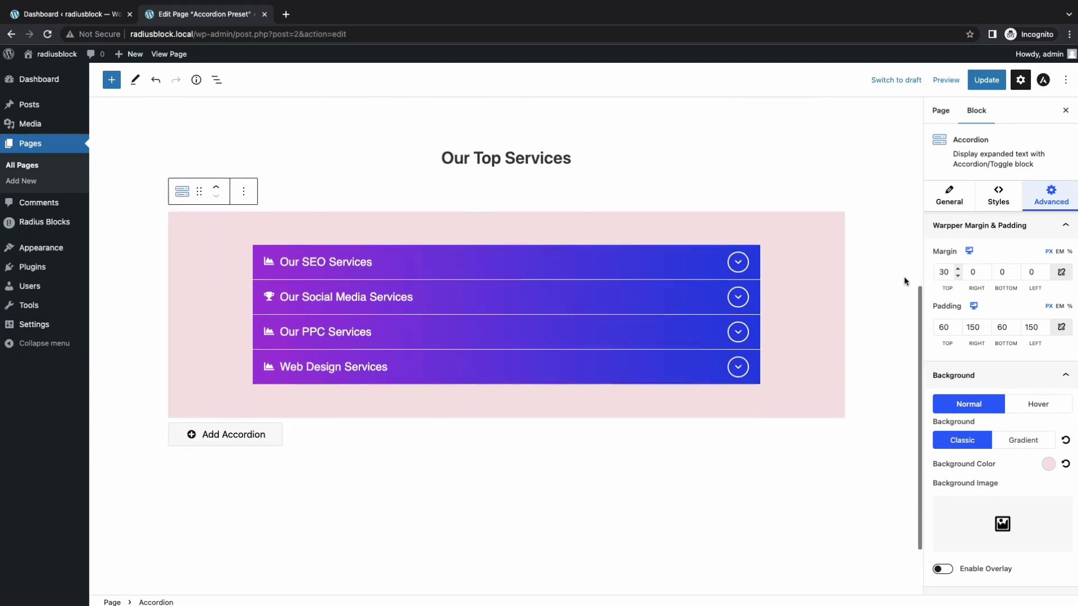
Update the page and open its published version at the services accordion
left_click(1002, 84)
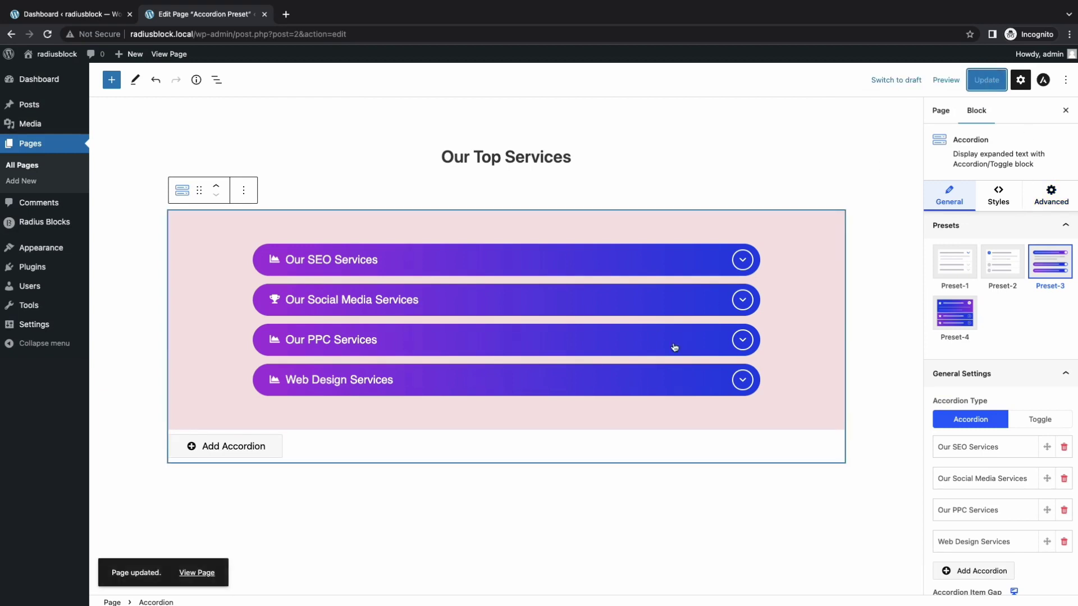
left_click(195, 573)
scroll(965, 486, "down", 5)
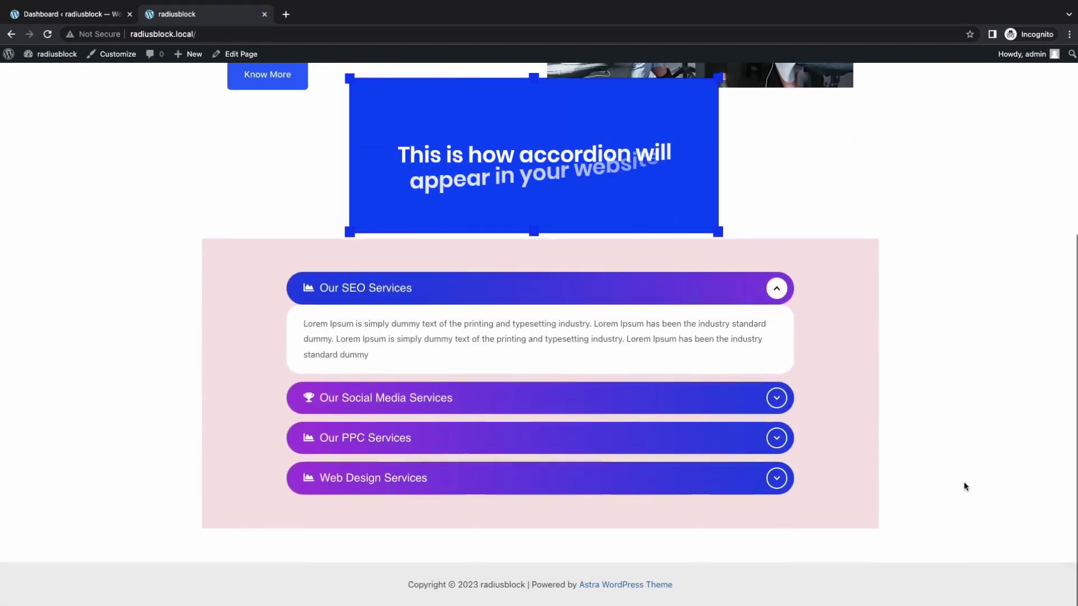
Test the live accordion by collapsing Our SEO Services and expanding the Social Media, PPC and Web Design items in turn
left_click(625, 299)
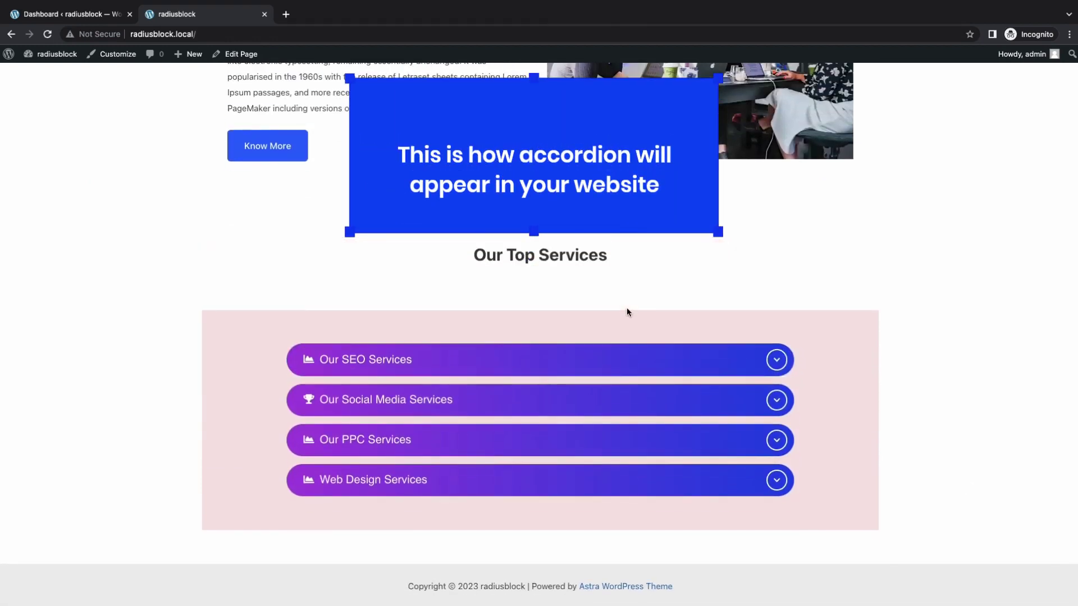
left_click(667, 402)
left_click(668, 444)
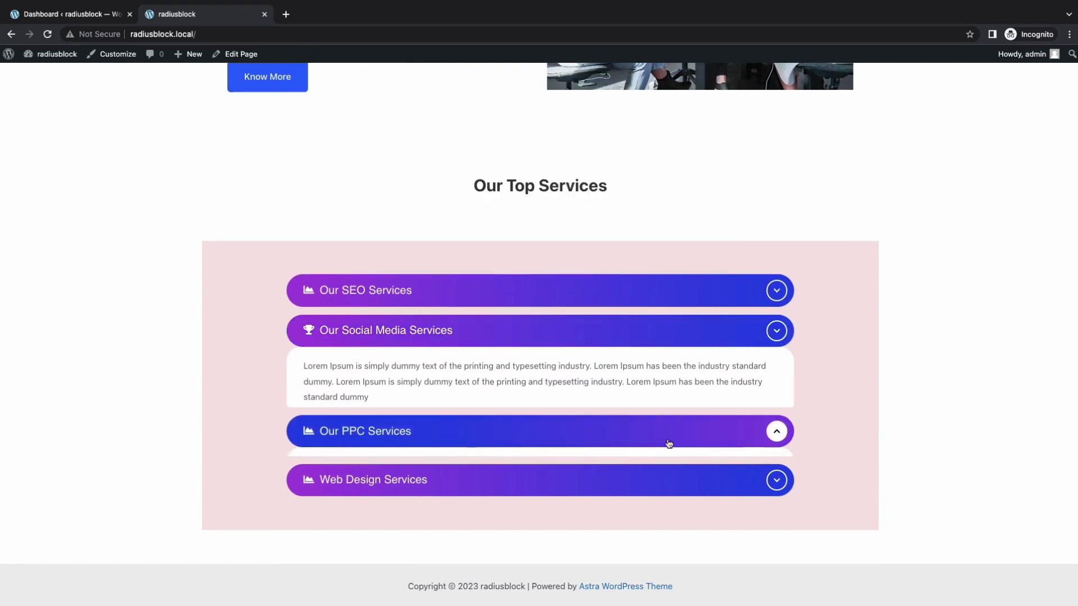
left_click(662, 481)
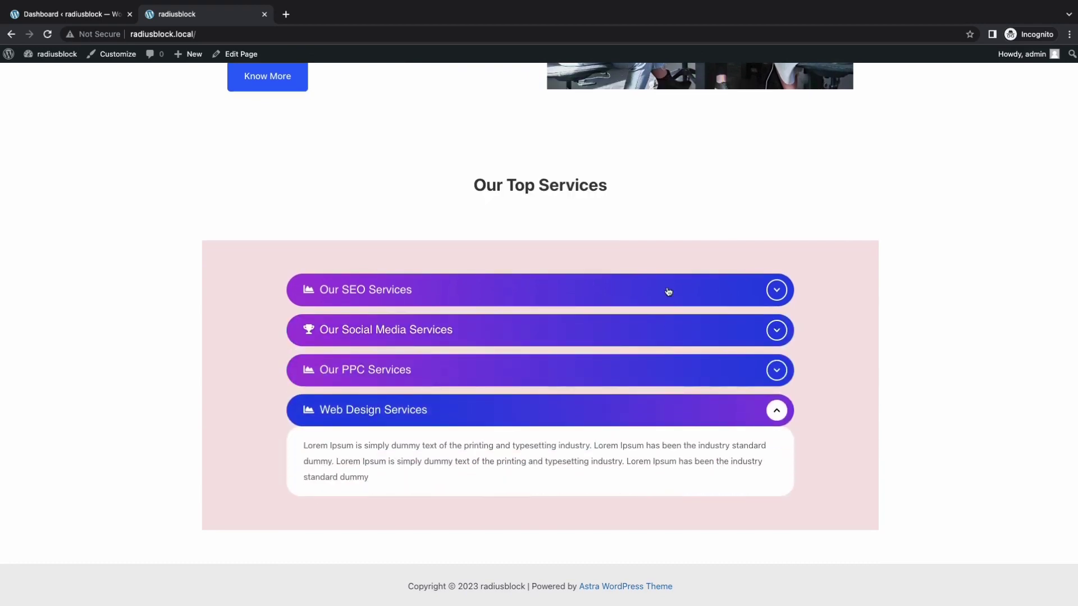